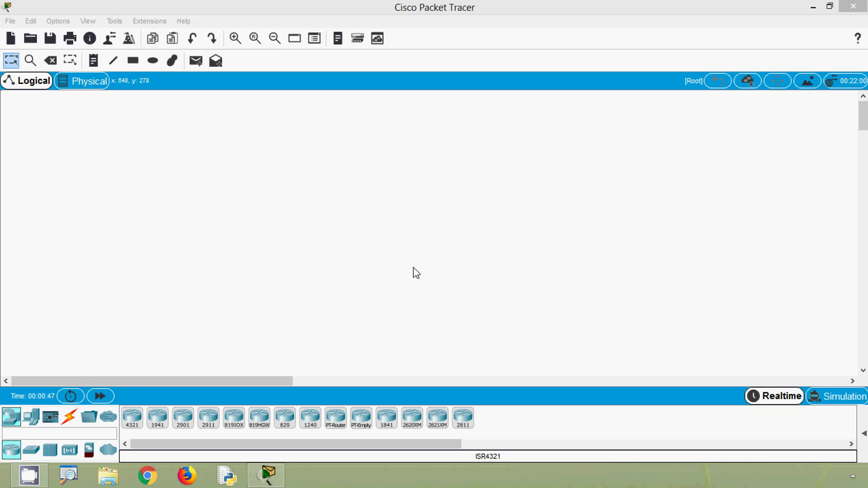
Step: Place a 2911 router in the upper middle of the workspace and two 2960 switches below it, one on each side
key("alt")
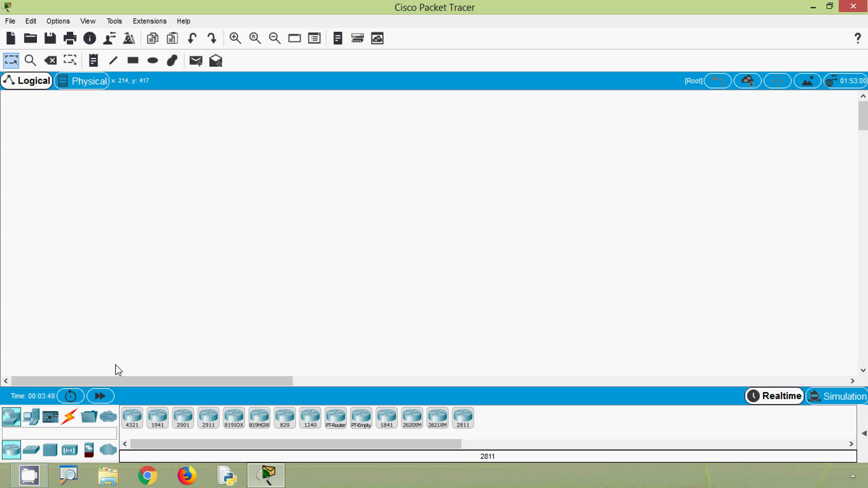
left_click(208, 422)
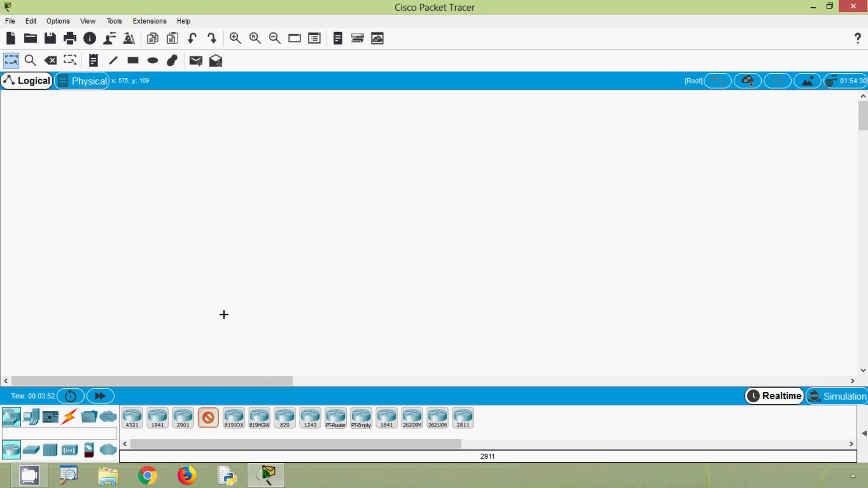
left_click(30, 451)
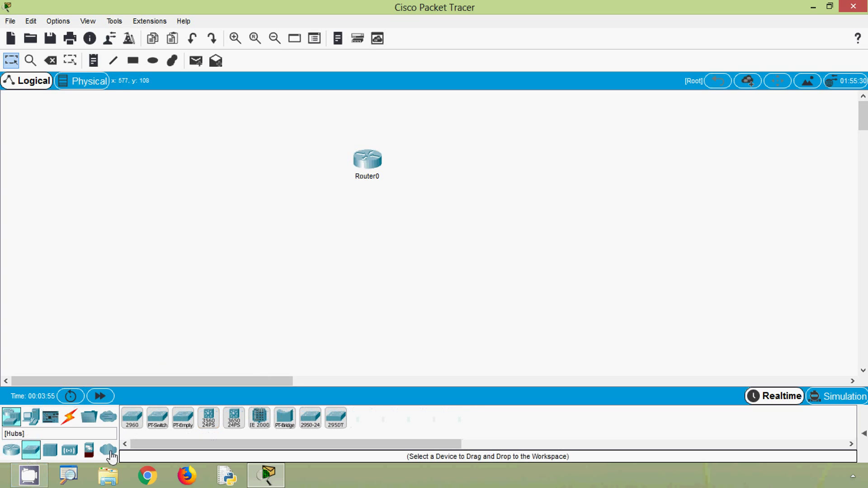
left_click(132, 418)
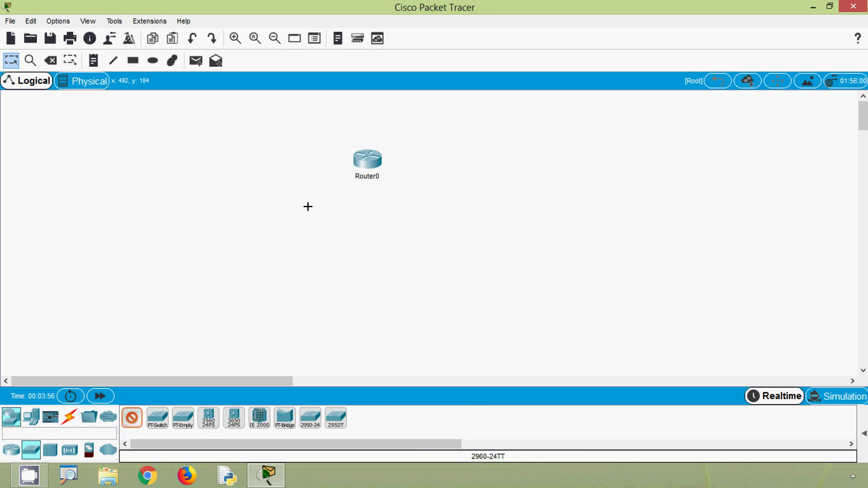
left_click(282, 215)
left_click(131, 419)
left_click(423, 218)
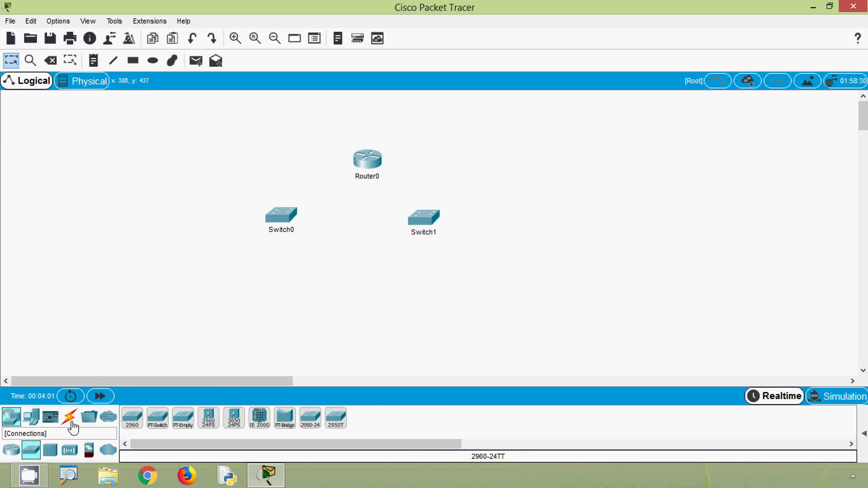
Step: Place five PCs: one far to the left of Switch0 and two below each switch
left_click(30, 416)
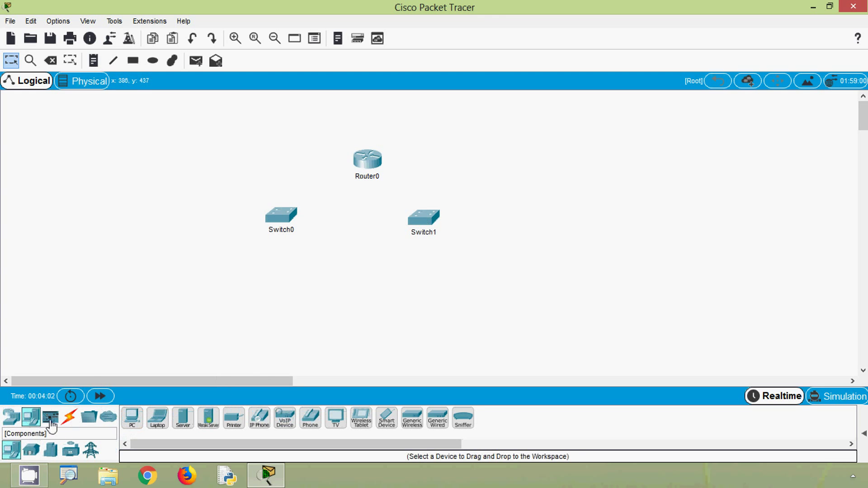
left_click(131, 420)
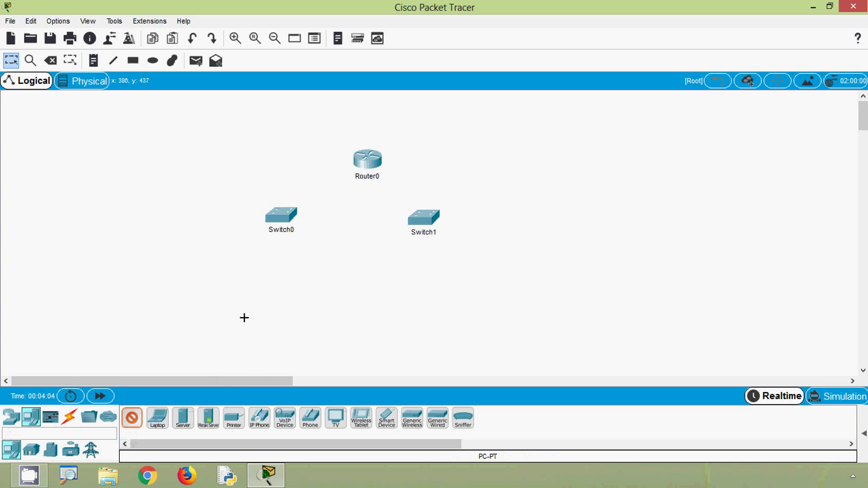
left_click(67, 217)
left_click(220, 304)
left_click(283, 303)
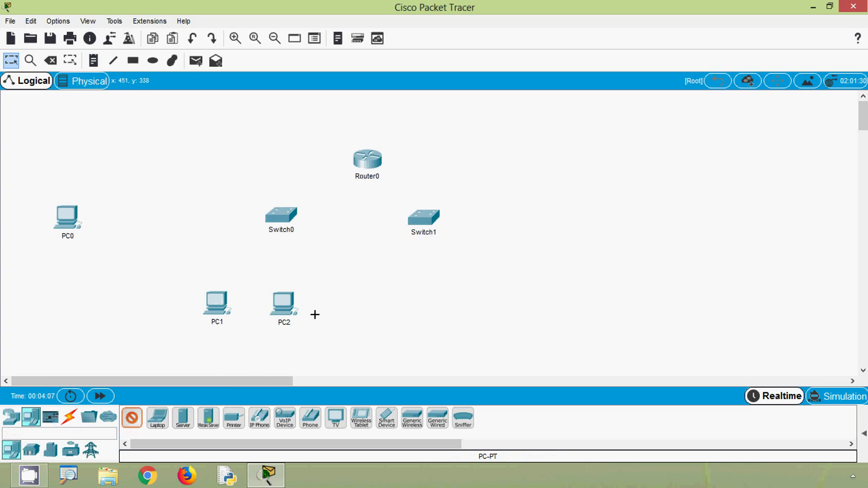
left_click(402, 303)
left_click(485, 304)
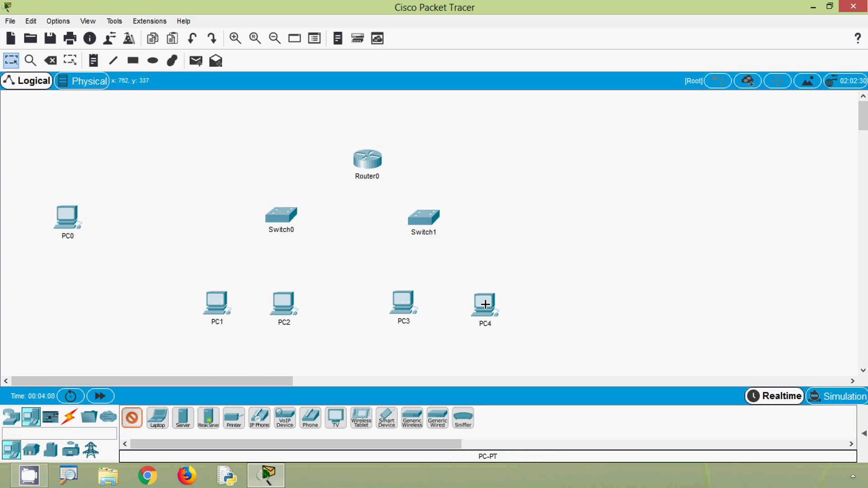
key("Escape")
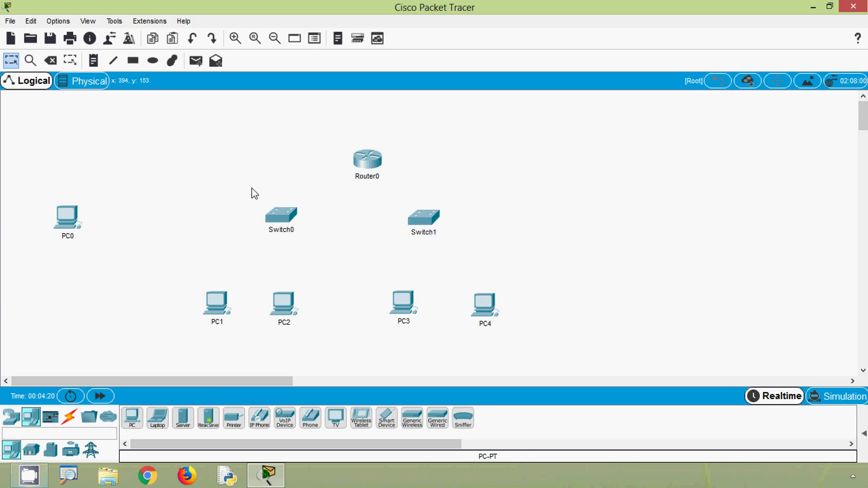
Step: Delete the surplus PC0 from the workspace
left_click_drag(115, 183, 64, 262)
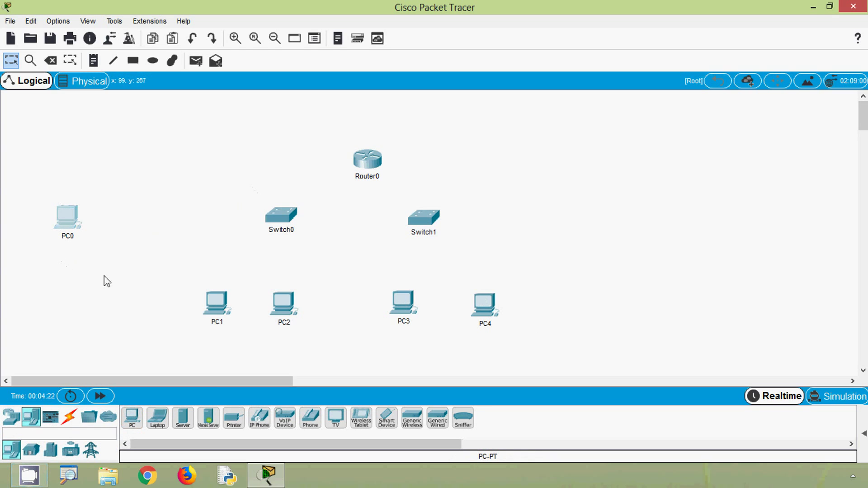
key("Delete")
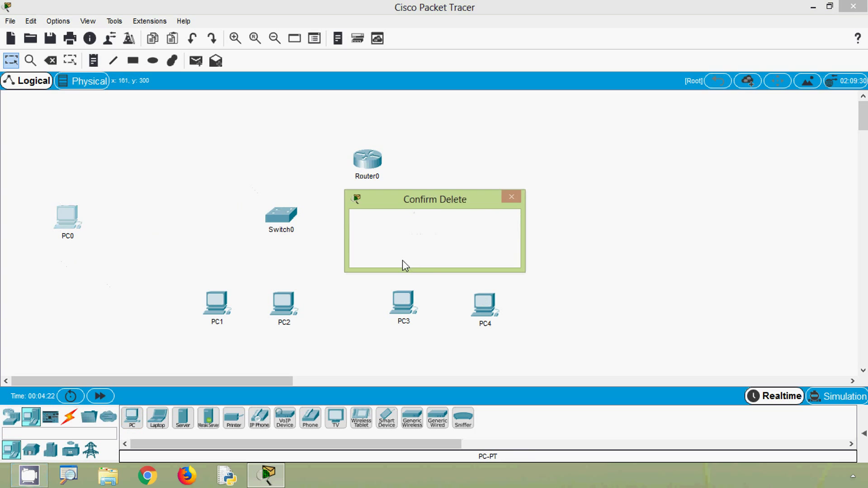
left_click(402, 259)
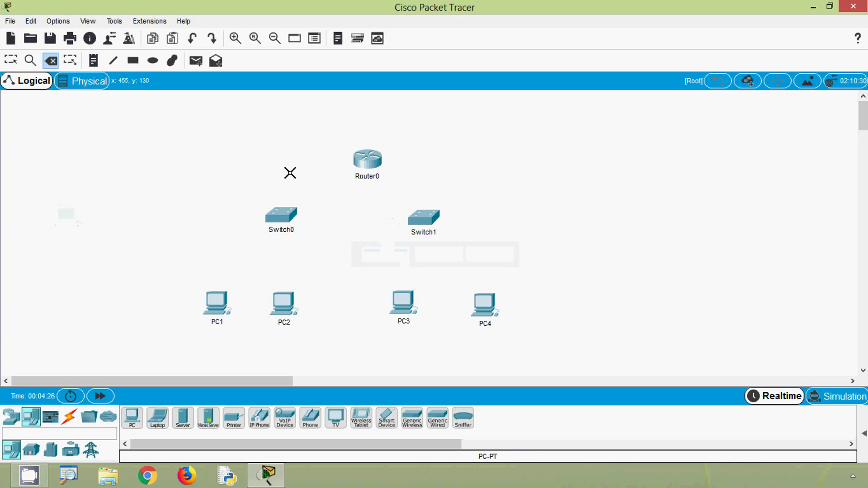
key("Escape")
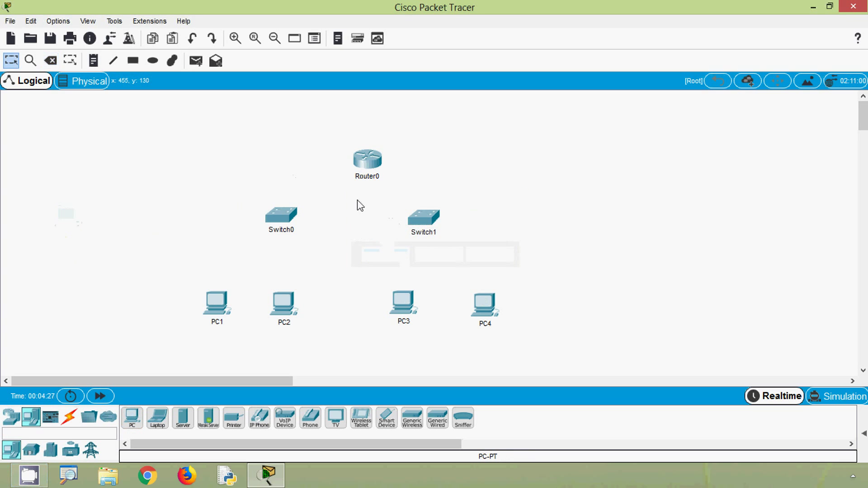
Step: Rename the router as R1, Switch0 as S1 and Switch1 as S2
left_click(371, 177)
left_click_drag(384, 177, 359, 183)
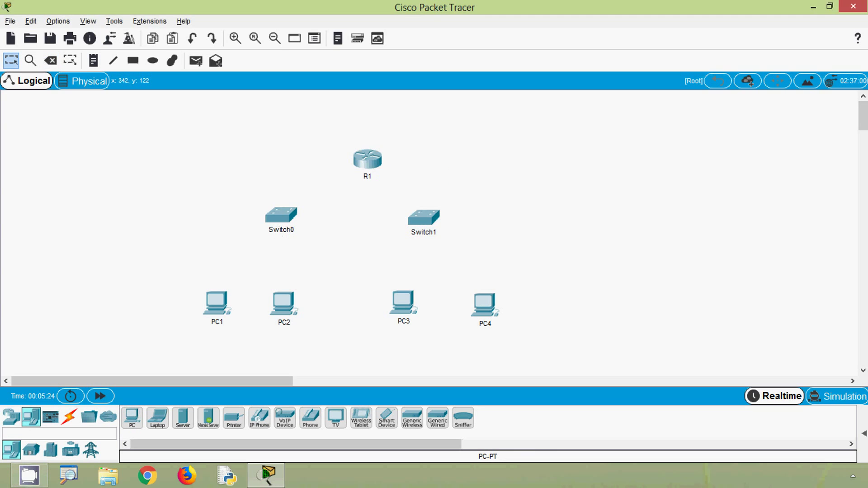
left_click(281, 230)
left_click_drag(293, 231, 272, 231)
type("1")
key("Return")
left_click(426, 233)
left_click_drag(435, 233, 416, 234)
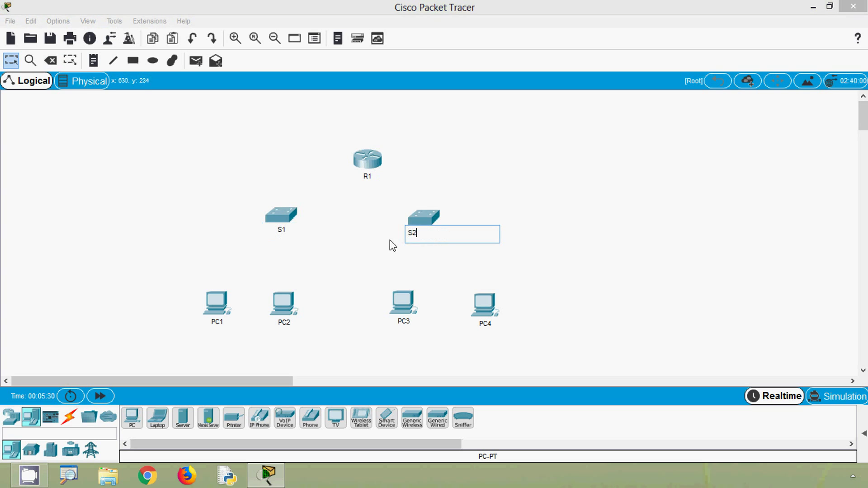
type("2")
key("Return")
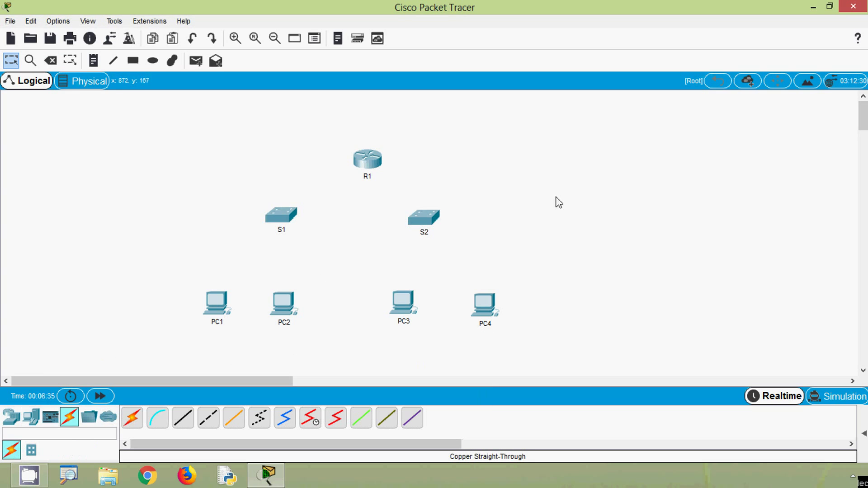
Step: Connect R1 to S1 through GigabitEthernet0/1 on both devices and to S2 through GigabitEthernet0/2 on both, using copper straight-through cables
left_click(189, 425)
left_click(367, 162)
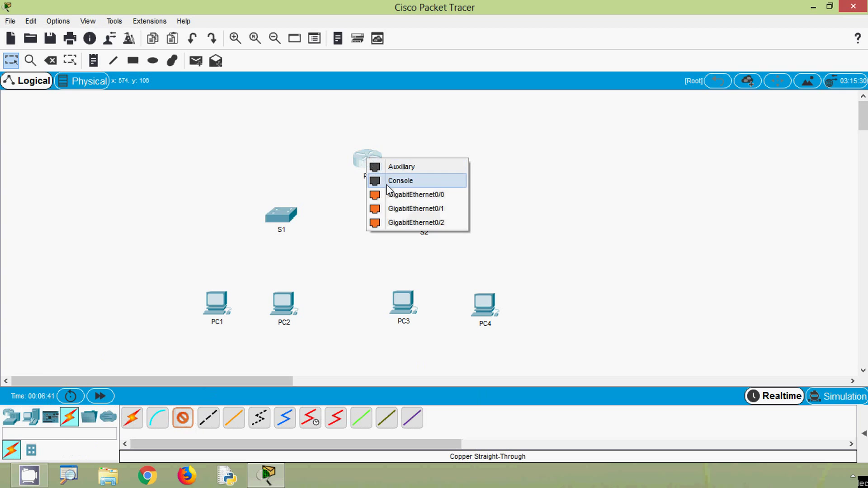
left_click(394, 210)
left_click(284, 218)
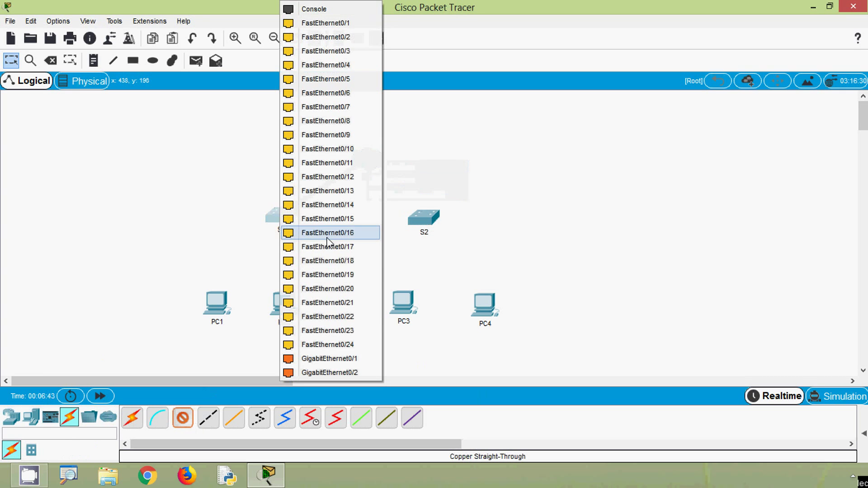
left_click(332, 359)
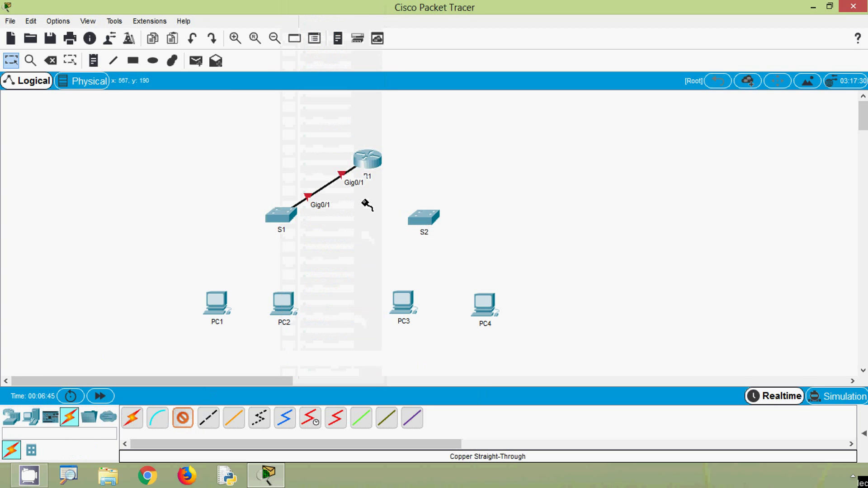
left_click(371, 166)
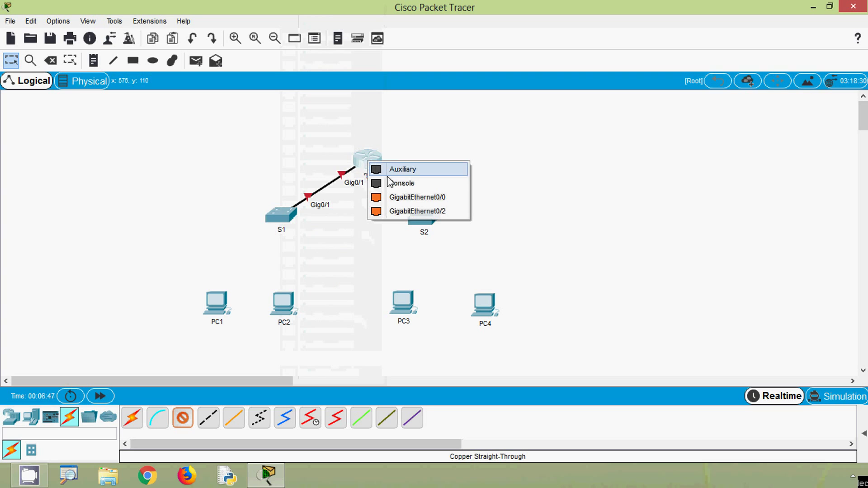
left_click(400, 212)
left_click(423, 219)
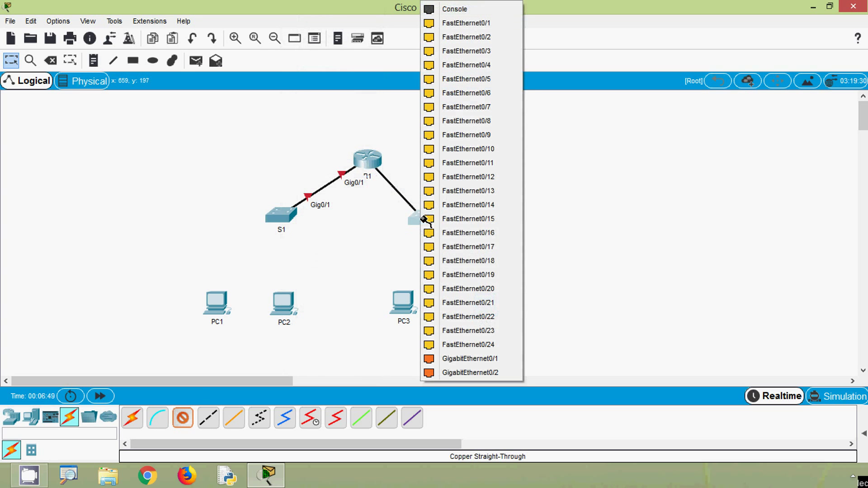
left_click(473, 371)
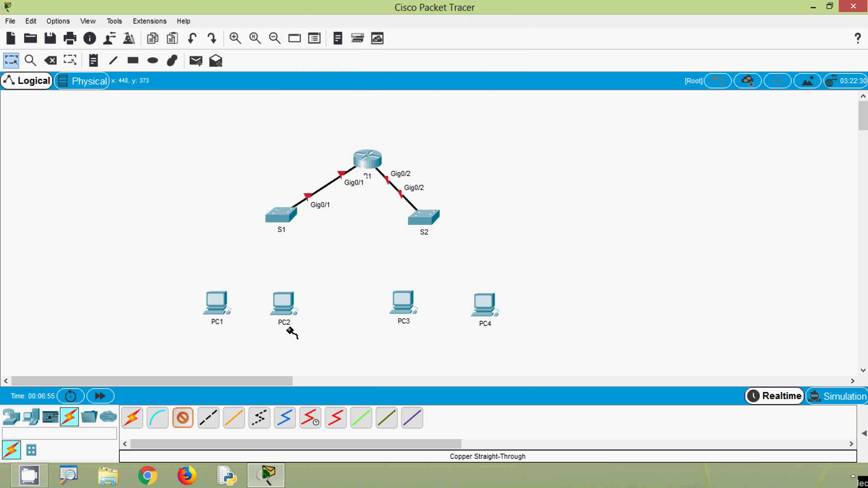
Step: Cable S1 FastEthernet0/1 to PC1 FastEthernet0 and S1 FastEthernet0/2 to PC2 FastEthernet0 with copper straight-through
left_click(281, 214)
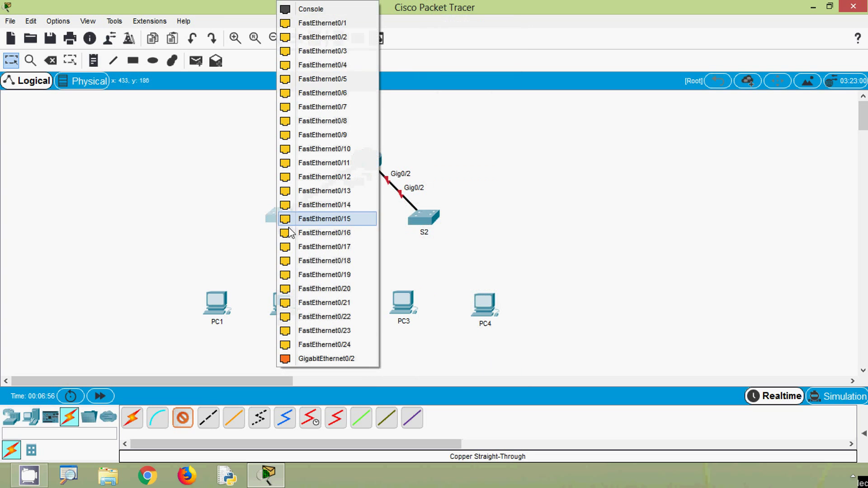
left_click(330, 24)
left_click(214, 302)
left_click(231, 353)
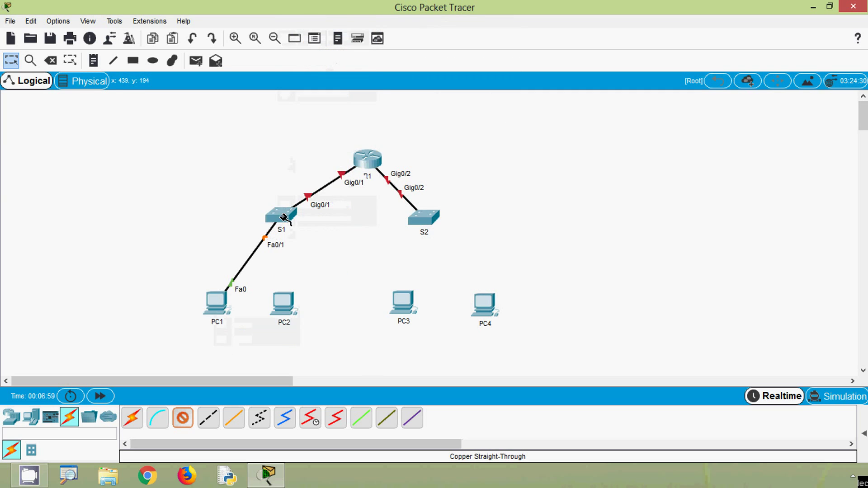
left_click(281, 214)
left_click(332, 37)
left_click(283, 302)
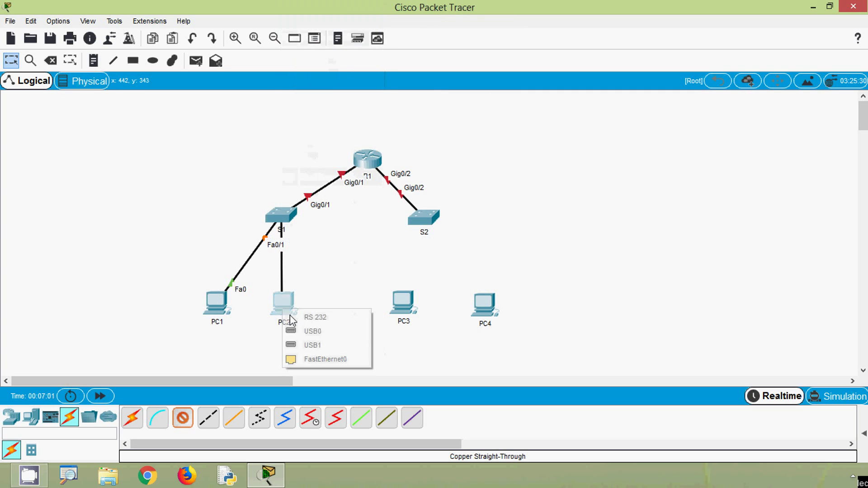
left_click(305, 360)
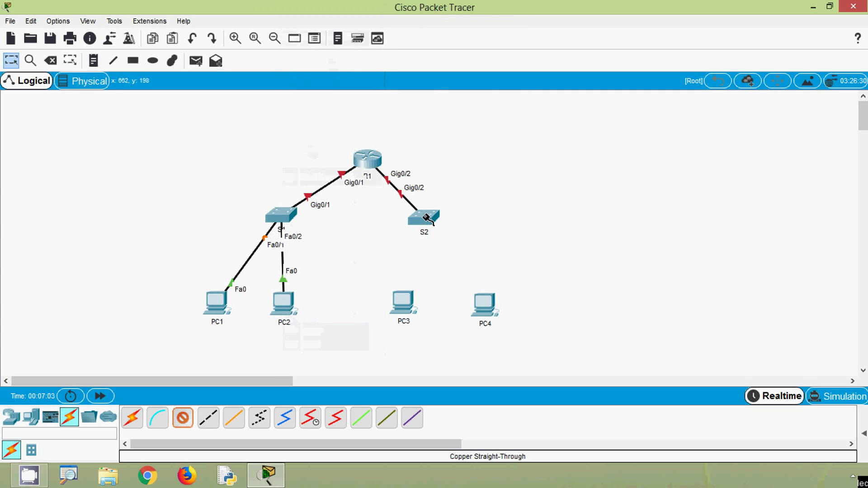
Step: Cable S2 FastEthernet0/1 to PC3 FastEthernet0 and S2 FastEthernet0/2 to PC4 FastEthernet0 with copper straight-through
left_click(424, 217)
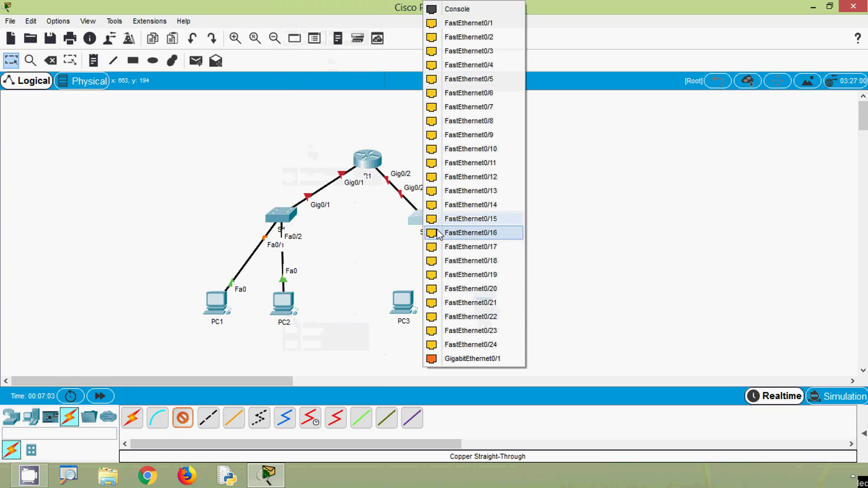
left_click(470, 28)
left_click(410, 297)
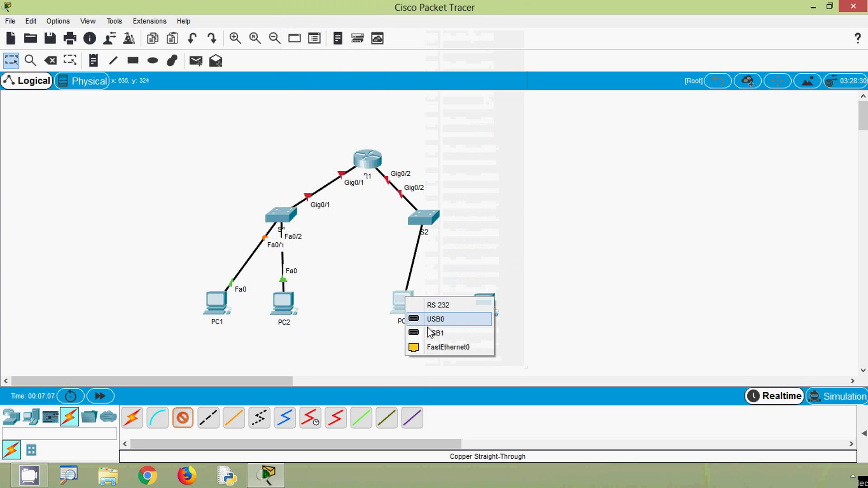
left_click(427, 346)
left_click(424, 219)
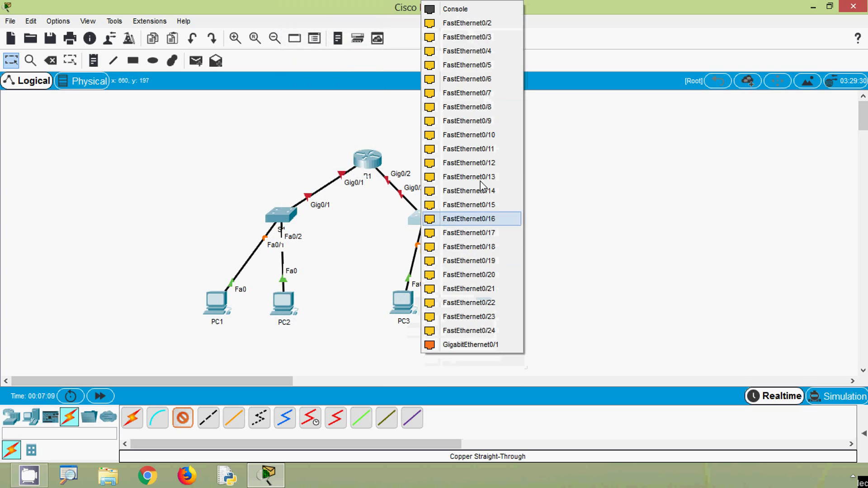
left_click(465, 22)
left_click(490, 290)
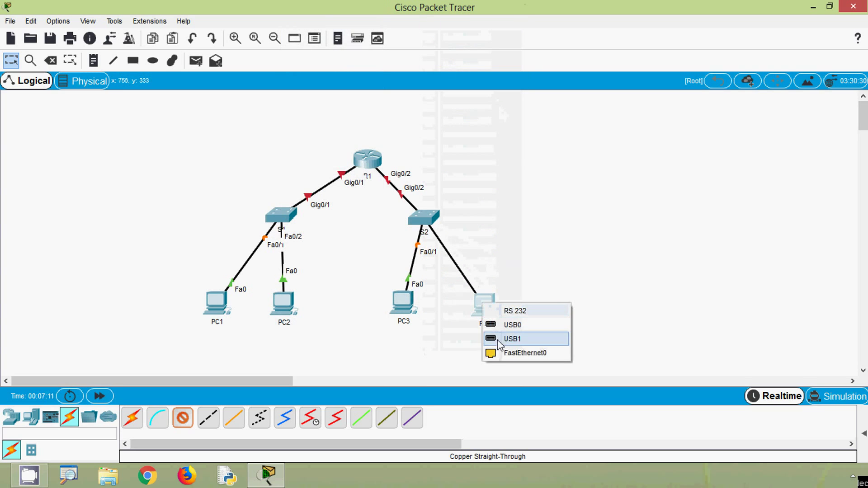
left_click(501, 353)
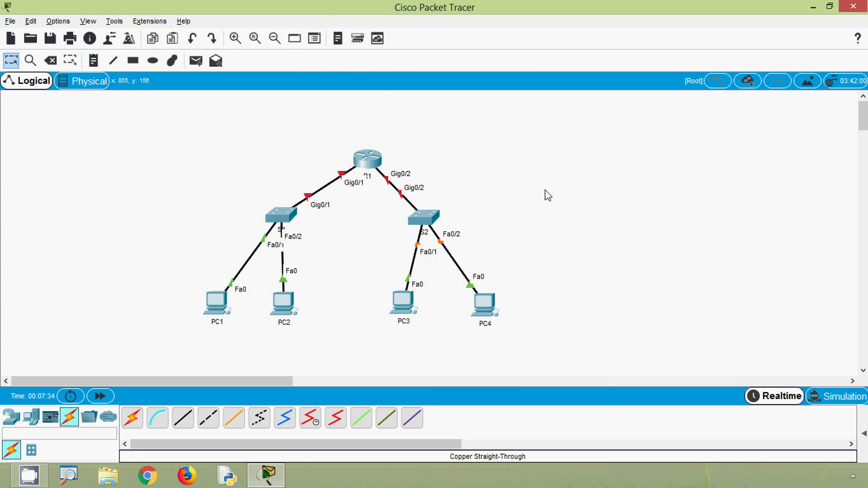
Step: Rearrange the topology in a horizontal line around R1, with PC1 and PC2 left of S1 and PC3 and PC4 right of S2, and shift it lower
left_click_drag(425, 222, 452, 174)
left_click_drag(494, 308, 526, 142)
left_click_drag(416, 324, 529, 216)
left_click_drag(279, 224, 277, 174)
left_click_drag(215, 305, 211, 143)
left_click_drag(279, 314, 204, 209)
left_click_drag(592, 100, 290, 237)
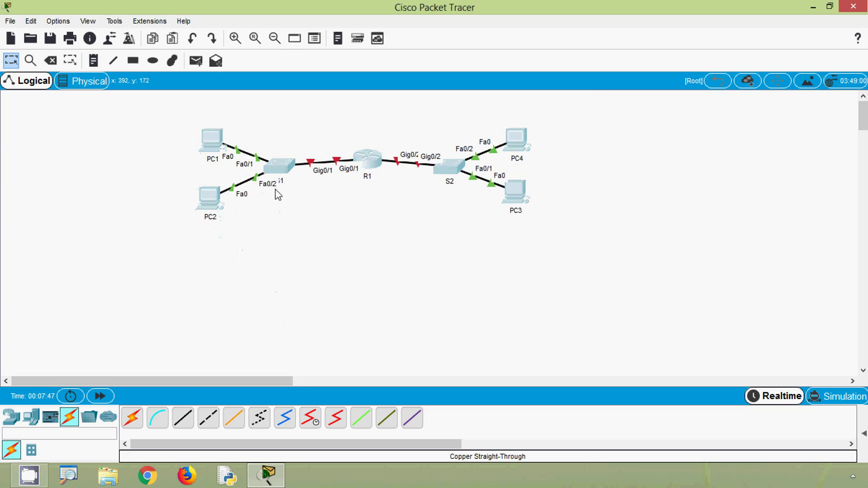
left_click_drag(368, 170, 416, 255)
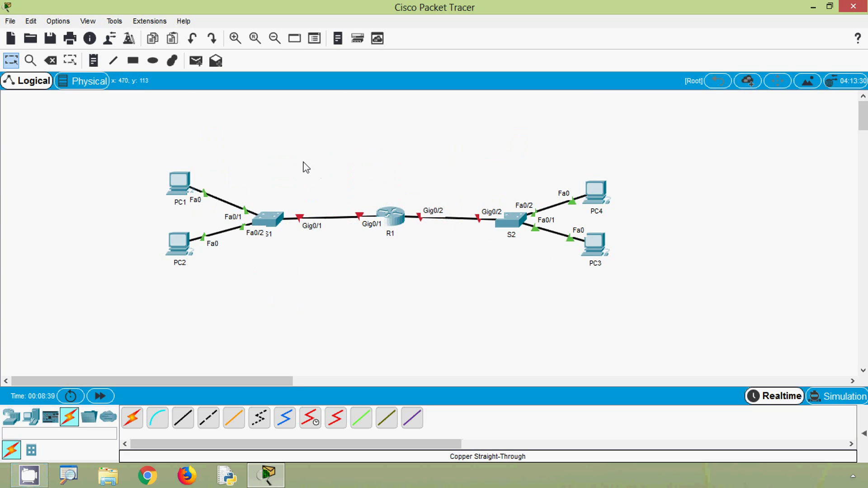
Step: Draw an outlined rectangle filled with pink #ff97b8 around PC1, PC2 and S1, ending just short of R1
left_click(173, 64)
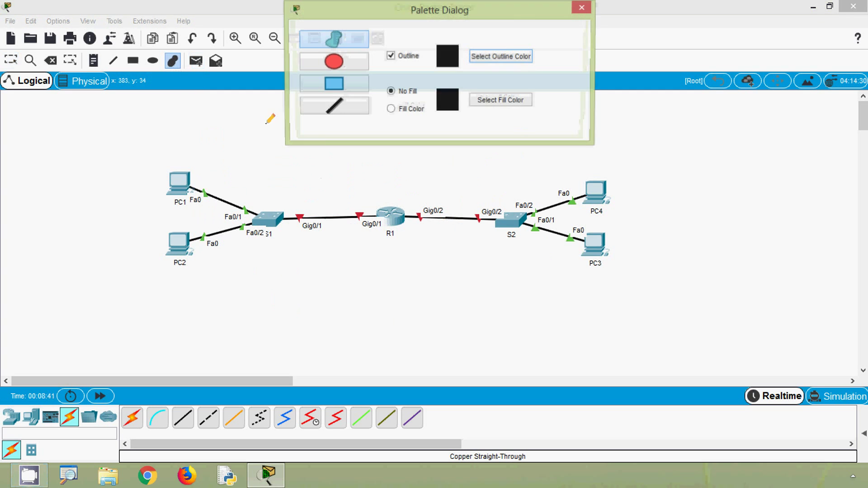
left_click(391, 109)
left_click(493, 107)
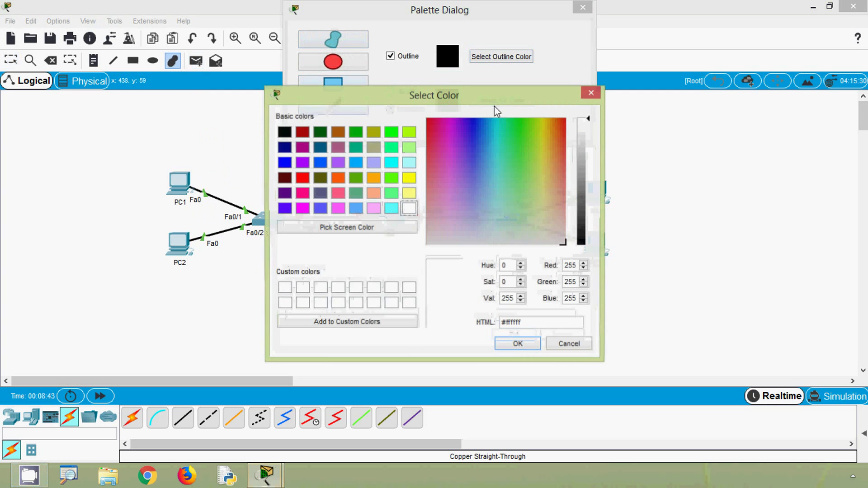
left_click(434, 193)
left_click(519, 342)
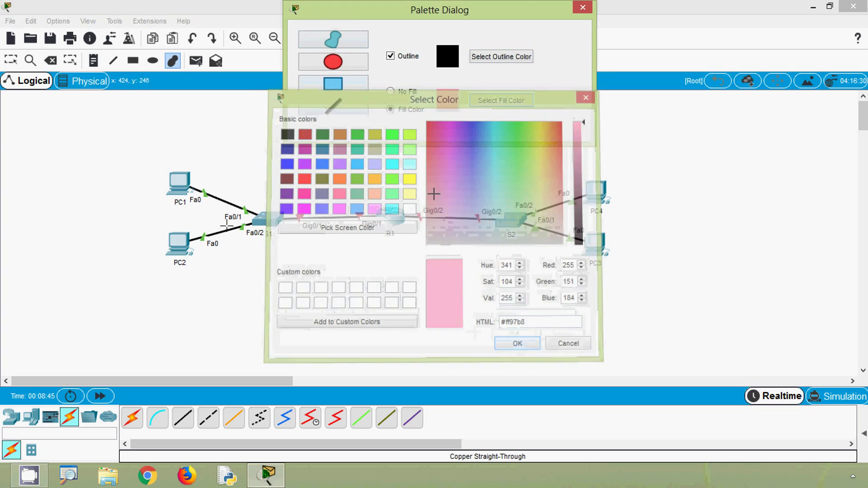
left_click_drag(150, 157, 372, 273)
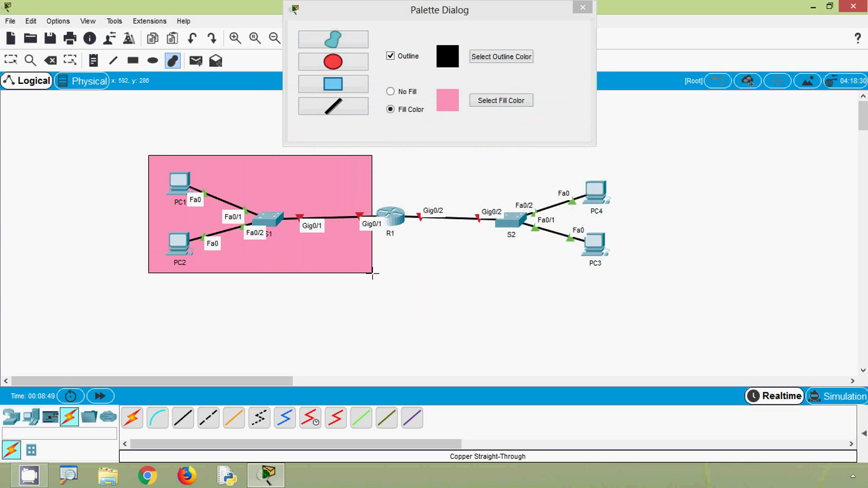
Step: Draw an outlined rectangle filled with light green #97ff80 around S2, PC3 and PC4, and close the drawing palette
left_click(478, 103)
left_click(532, 209)
left_click_drag(527, 206, 524, 182)
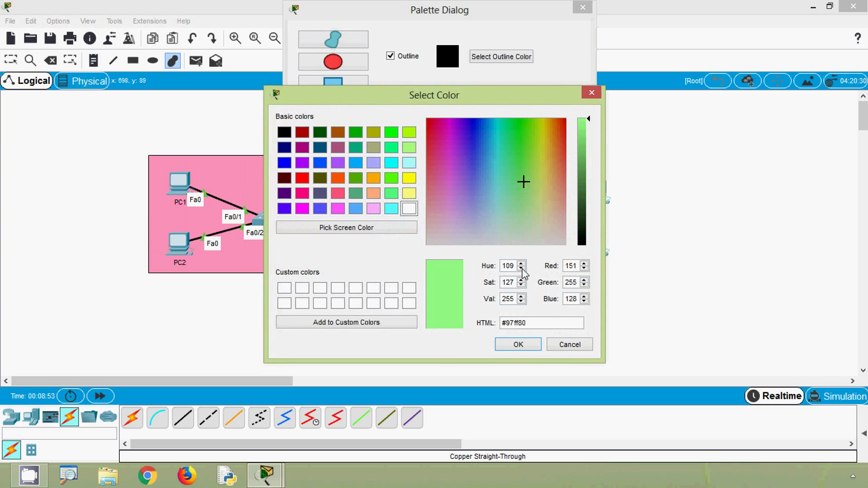
left_click(517, 346)
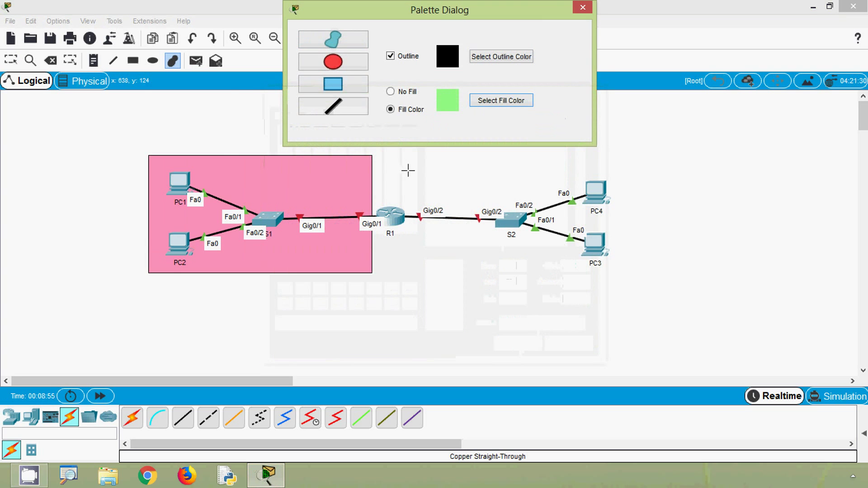
left_click_drag(412, 152, 625, 274)
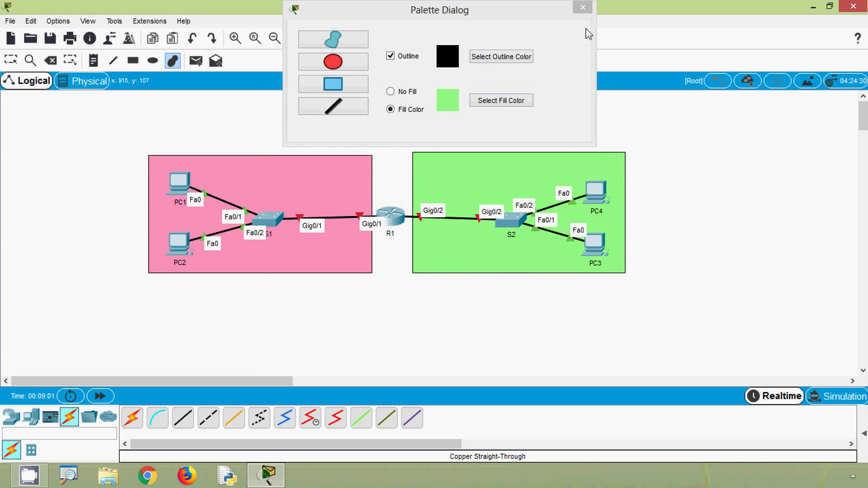
left_click(583, 8)
left_click(583, 8)
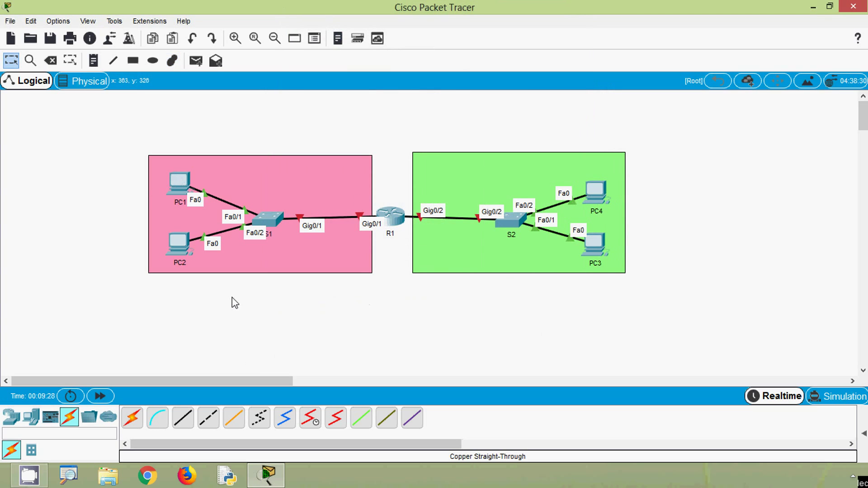
Step: Add a two-line note reading "Network1" and "192.168.1.0/24", and place it on the pink rectangle's upper edge
left_click(93, 61)
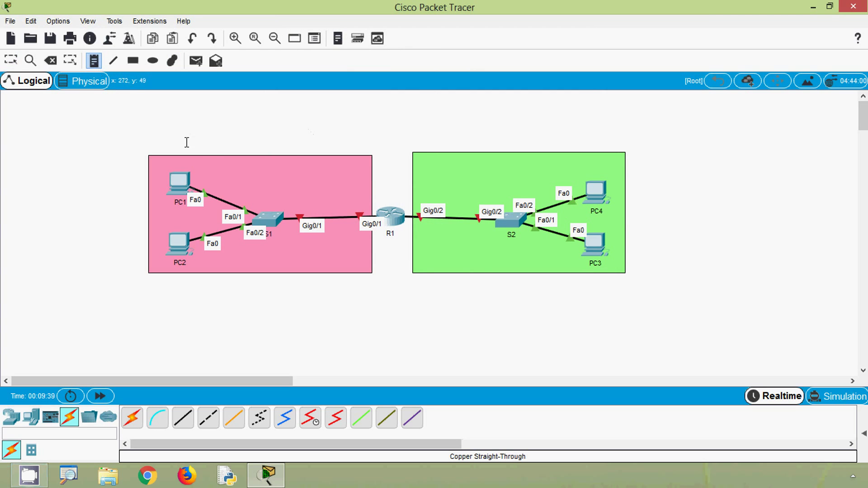
left_click(206, 156)
type("Network")
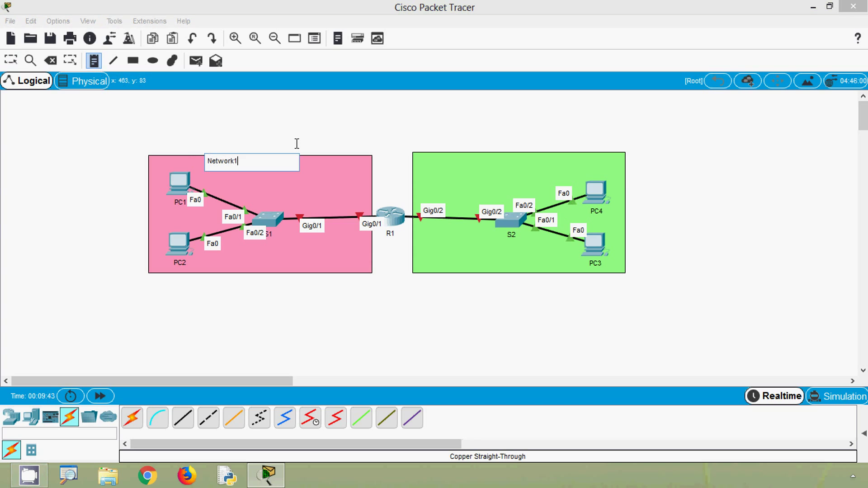
type("1")
key("Return")
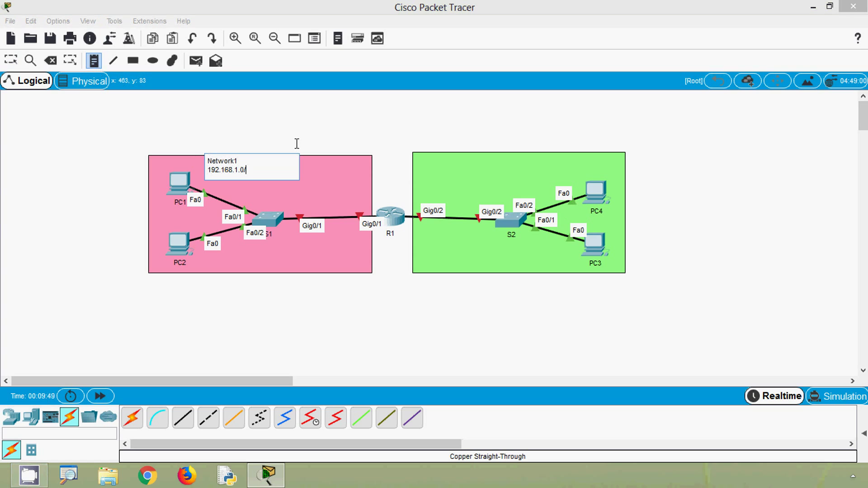
left_click(277, 149)
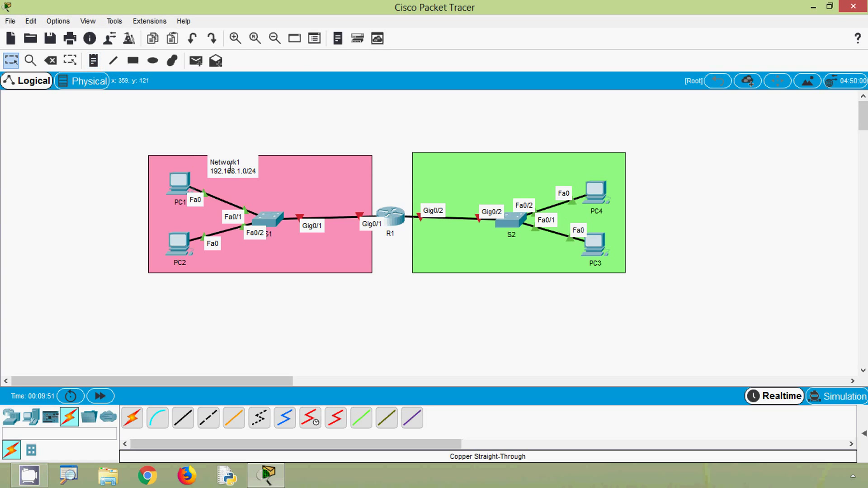
left_click_drag(226, 169, 249, 158)
Step: Add a two-line note reading "Network2" and "192.168.2.0/24" on the green rectangle's upper edge
left_click(94, 60)
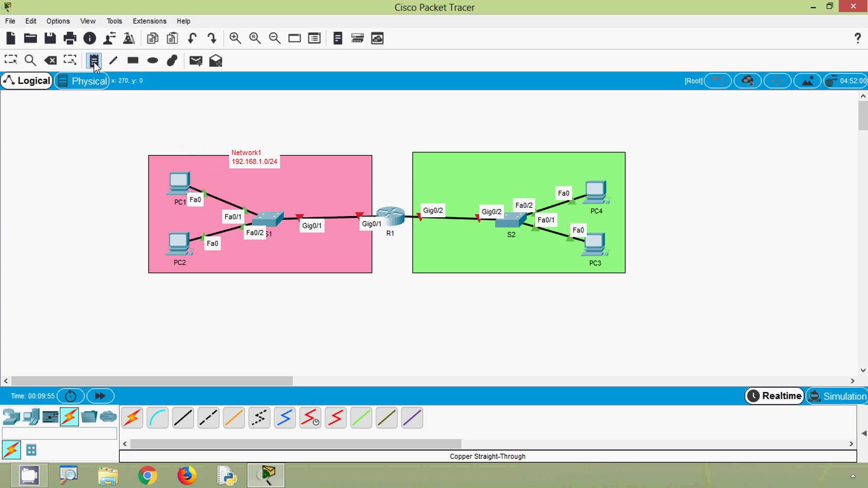
left_click(454, 156)
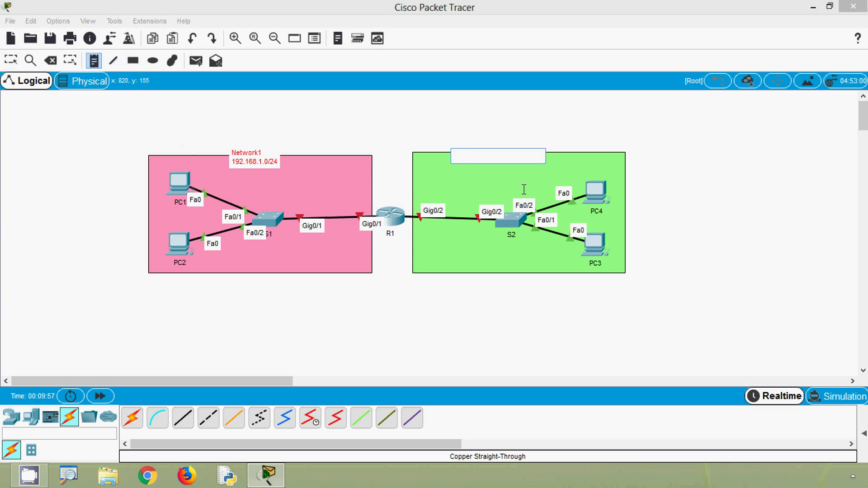
type("Network")
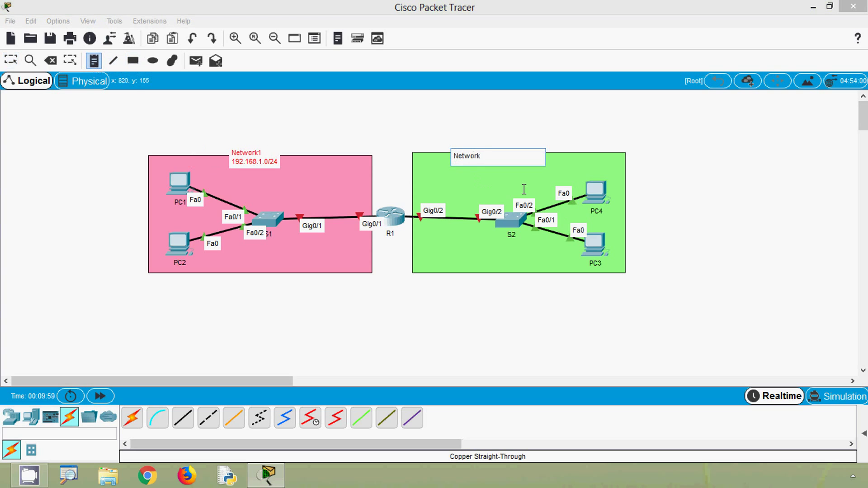
type("2")
key("Return")
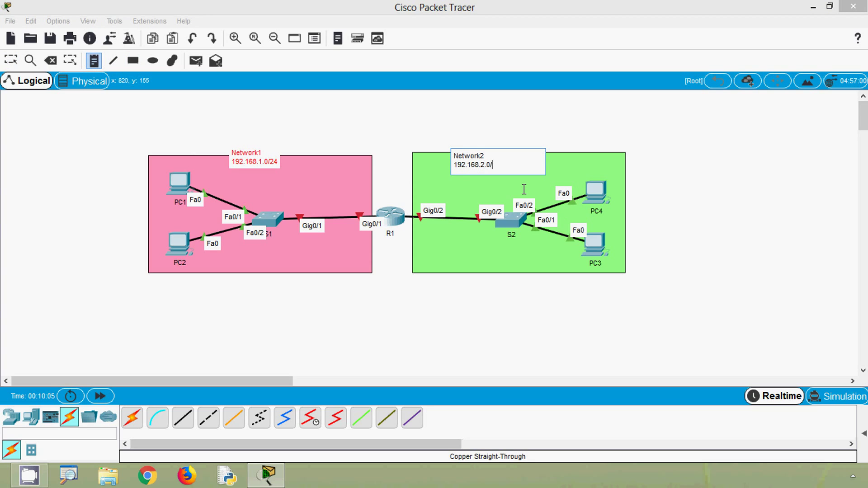
left_click(526, 190)
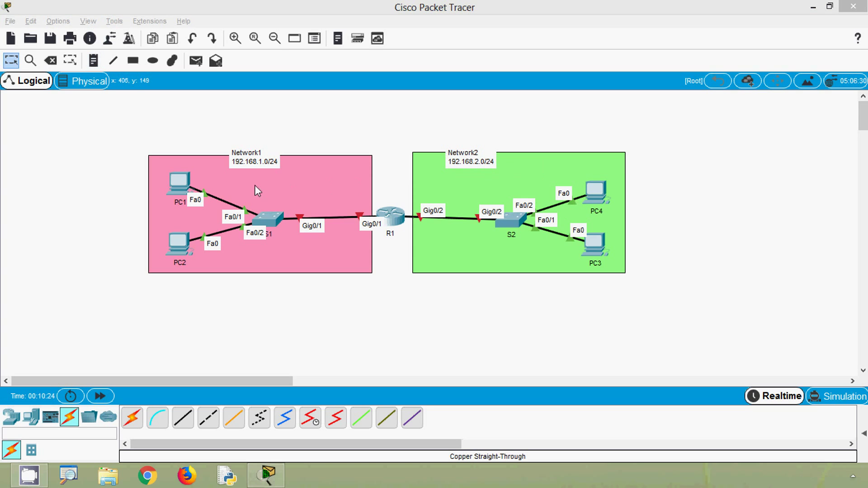
Step: Configure PC1 with static IP address 192.168.1.10, subnet mask 255.255.255.0 and default gateway 192.168.1.1
left_click(180, 185)
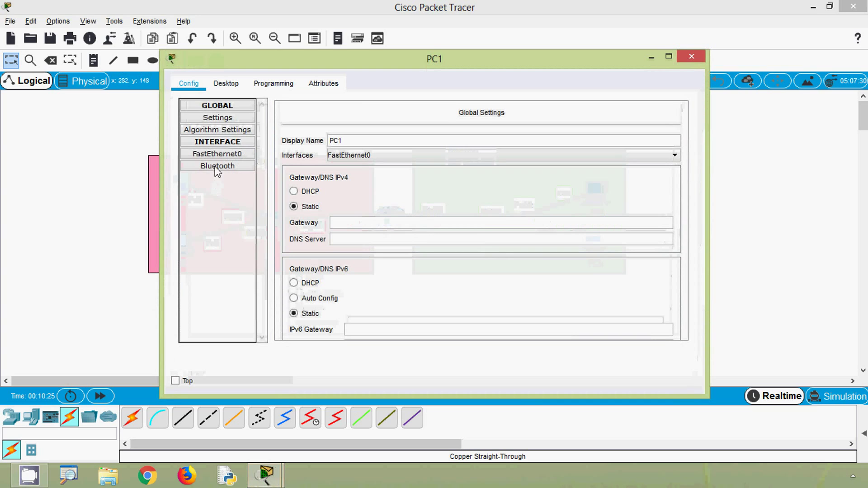
left_click(232, 88)
left_click(230, 142)
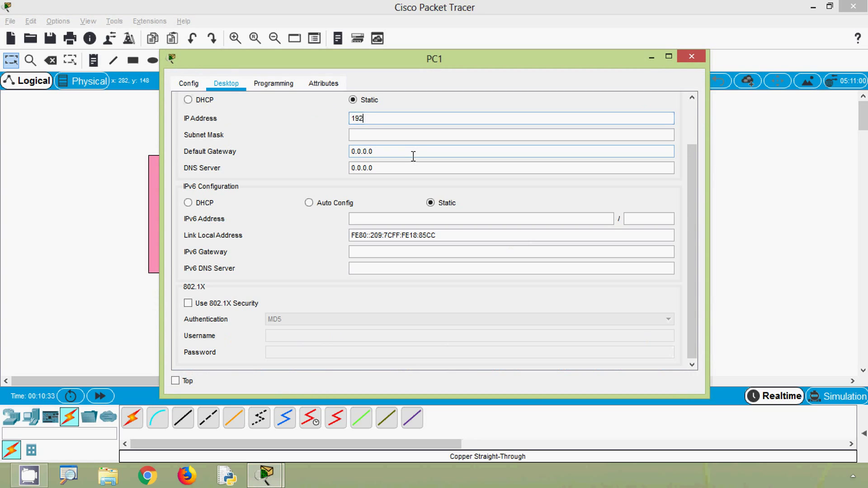
type(".168.1.10")
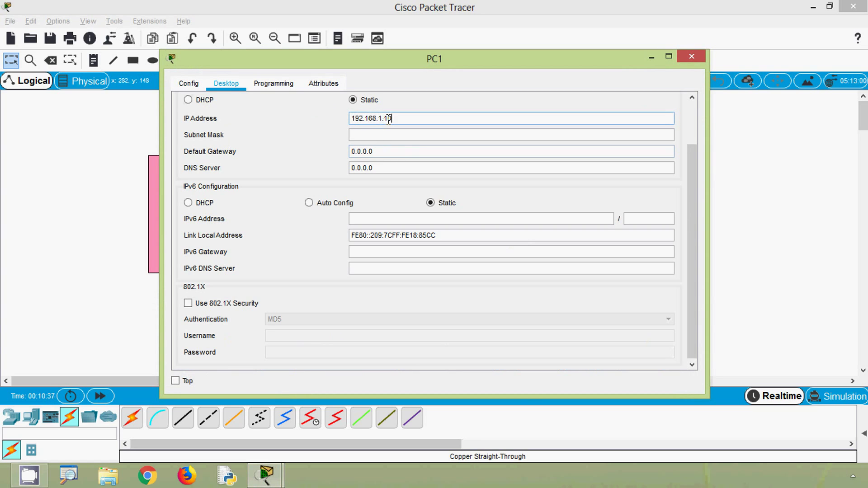
left_click_drag(373, 121, 350, 124)
left_click(371, 133)
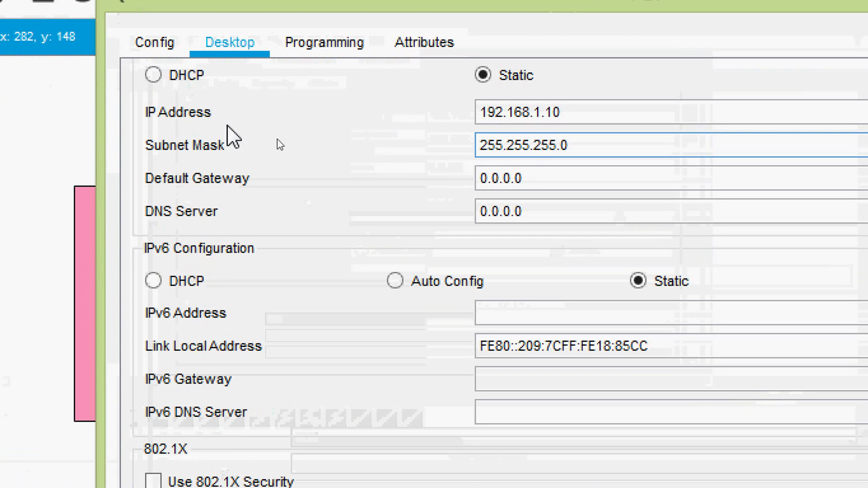
left_click_drag(523, 179, 461, 188)
type("192.168.1.1")
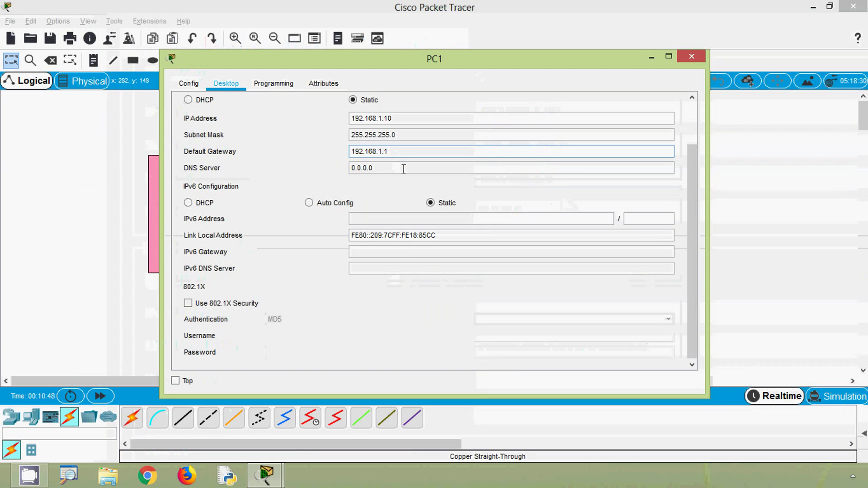
left_click(691, 56)
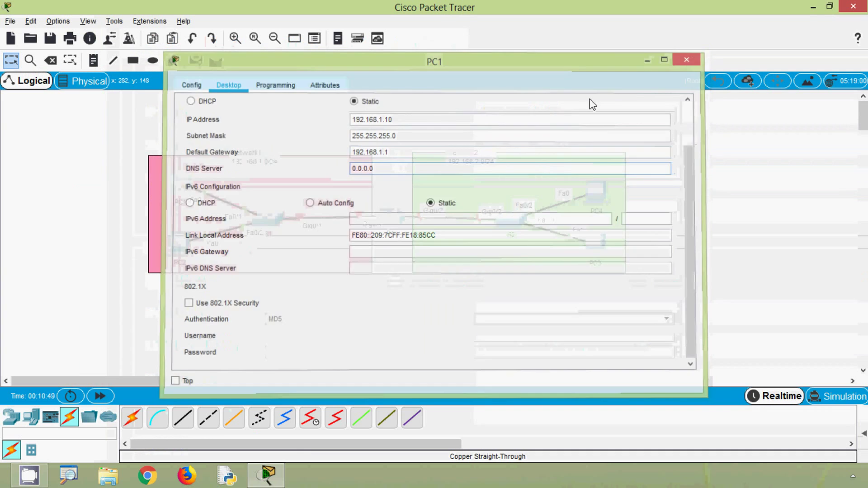
Step: Configure PC2 with static IP address 192.168.1.11, subnet mask 255.255.255.0 and default gateway 192.168.1.1
left_click(185, 245)
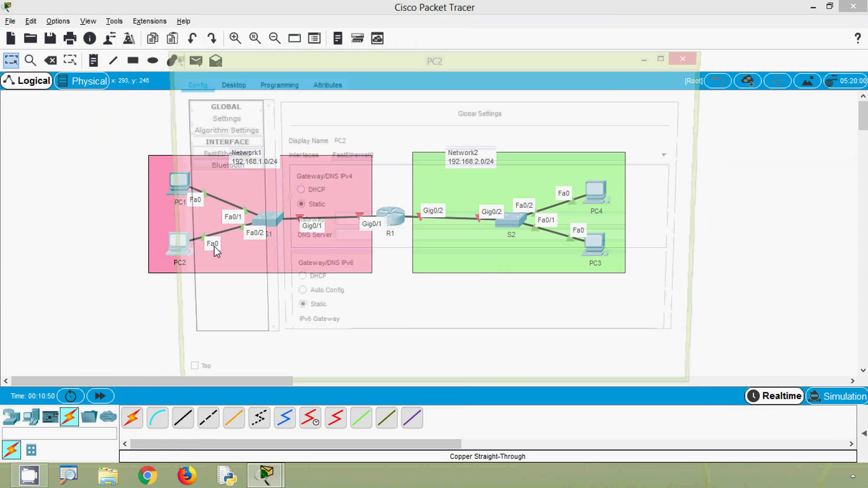
left_click(226, 84)
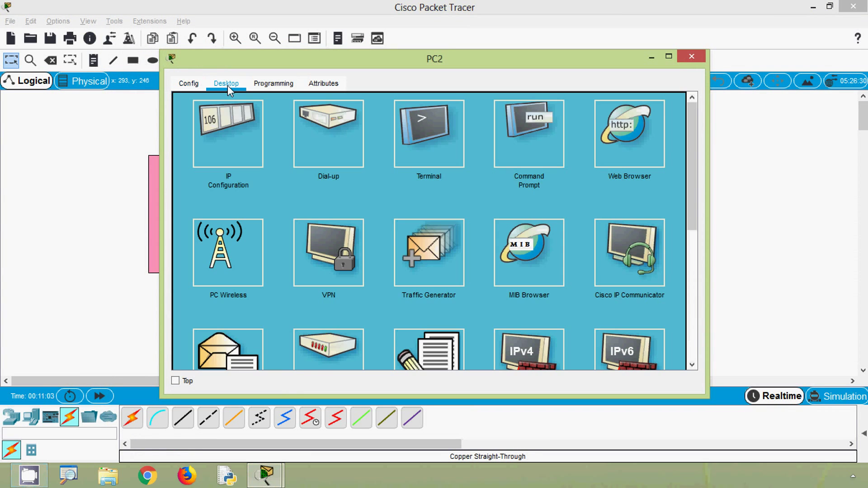
left_click(234, 140)
left_click(373, 119)
type("192.168.1.1")
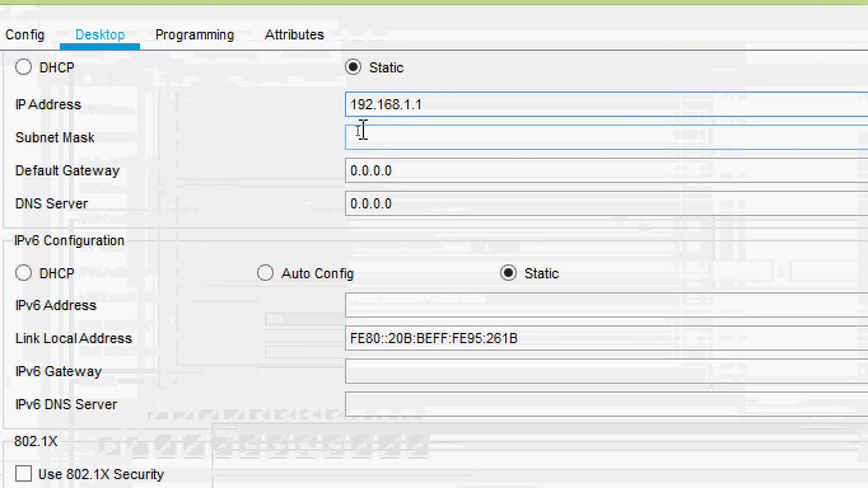
type("1")
left_click(380, 136)
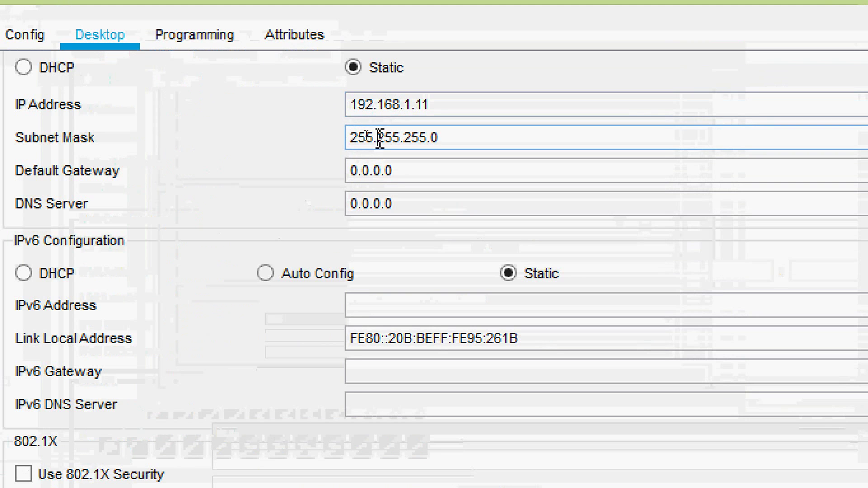
left_click(419, 170)
left_click_drag(419, 170, 294, 171)
type("192.168.1.1")
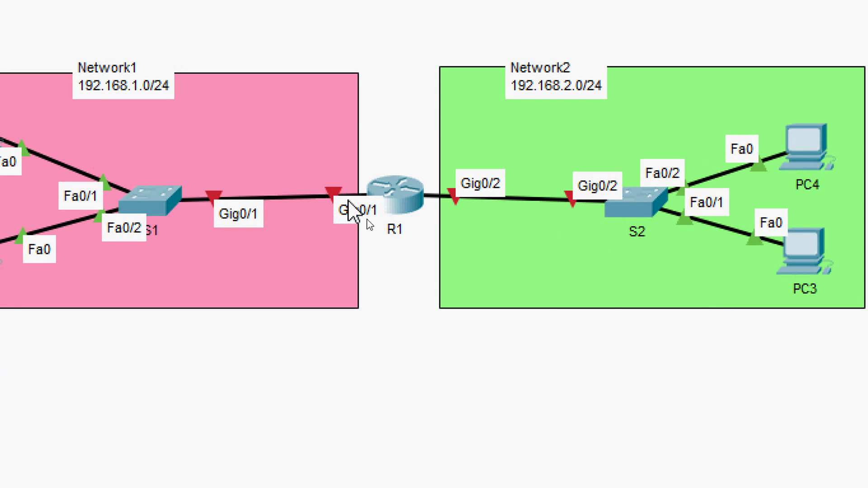
Step: Open R1's command line and enter global configuration mode with enable and configure terminal
mouse_move(399, 207)
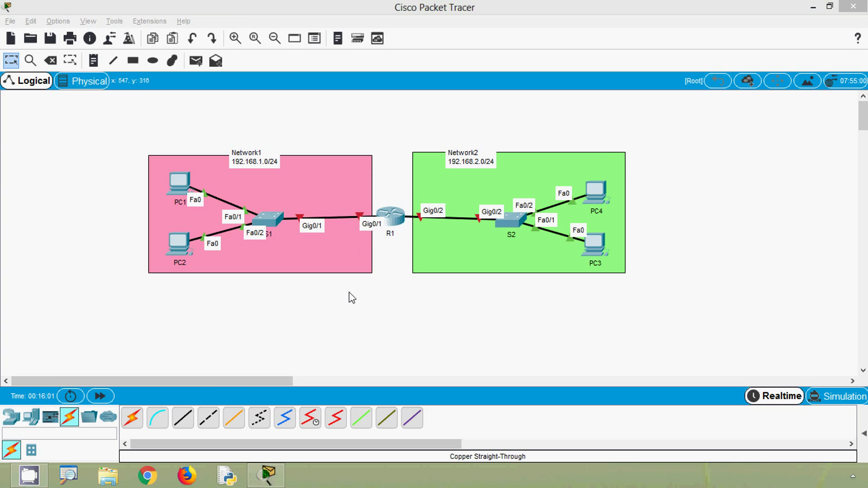
left_click(394, 220)
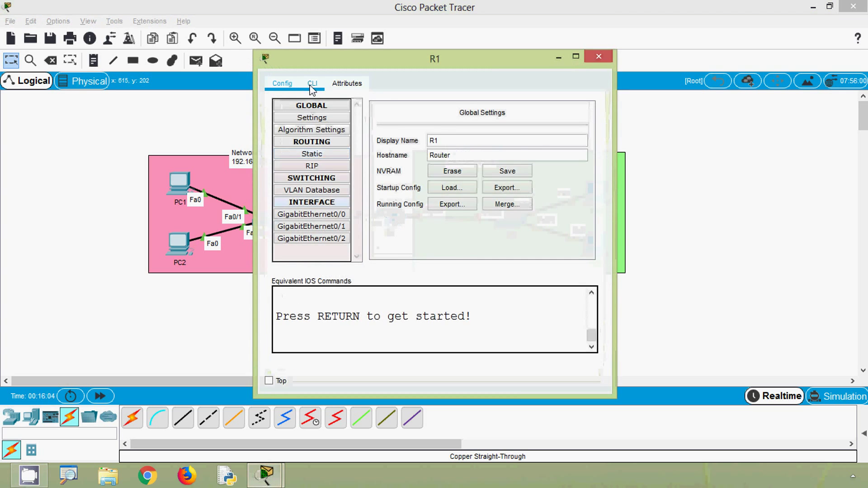
left_click(312, 83)
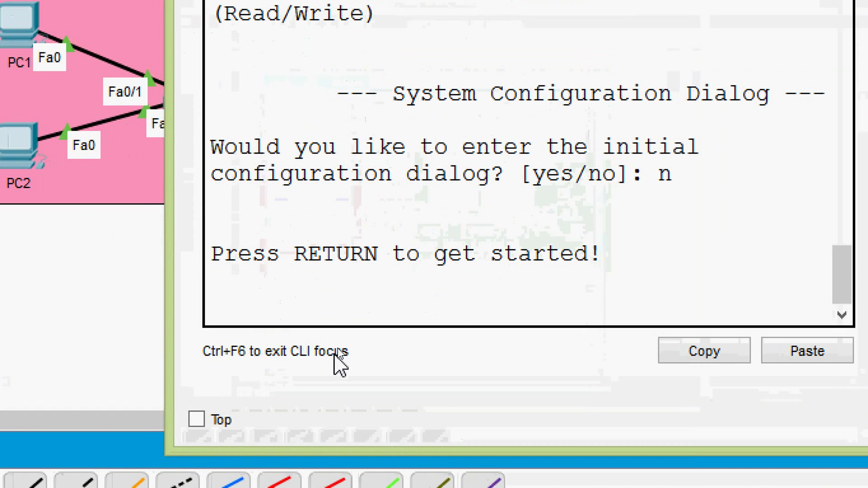
key("Return")
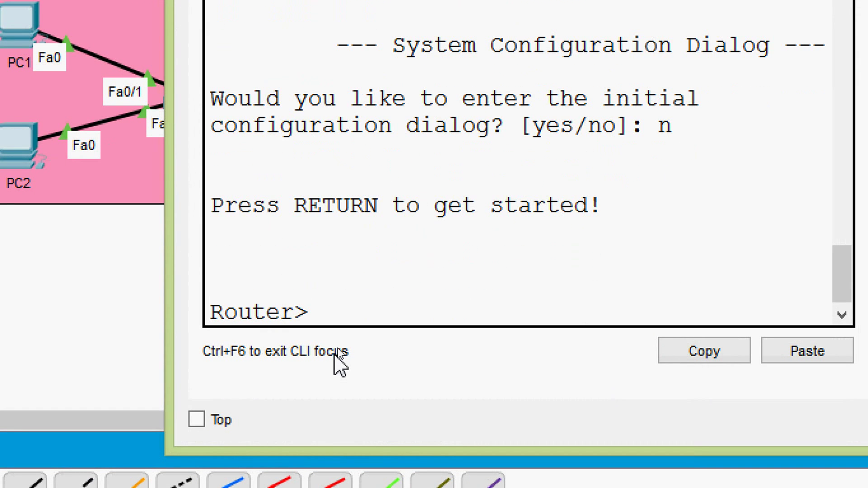
type("ena")
key("Tab")
key("Return")
type("conf")
key("Tab")
type("t")
key("Tab")
key("Return")
Step: Enter interface configuration mode for gigabitEthernet 0/1 on R1
type("inter")
key("Tab")
type("g")
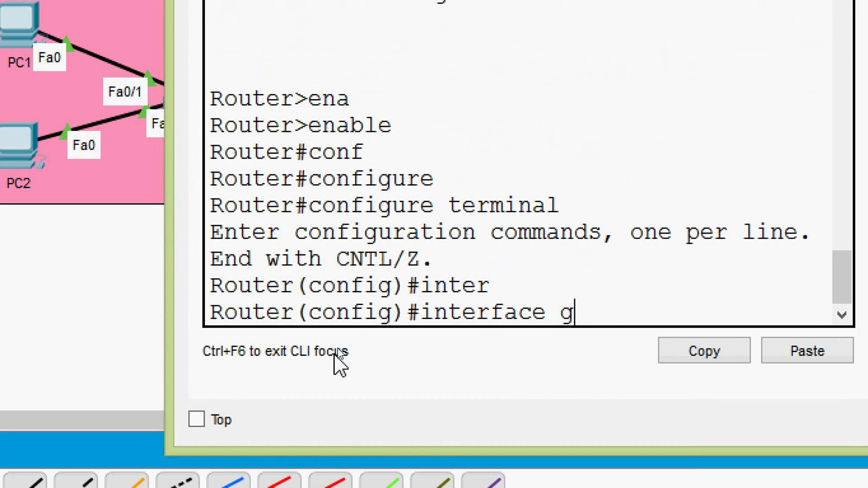
type("i")
key("Tab")
type("0/1")
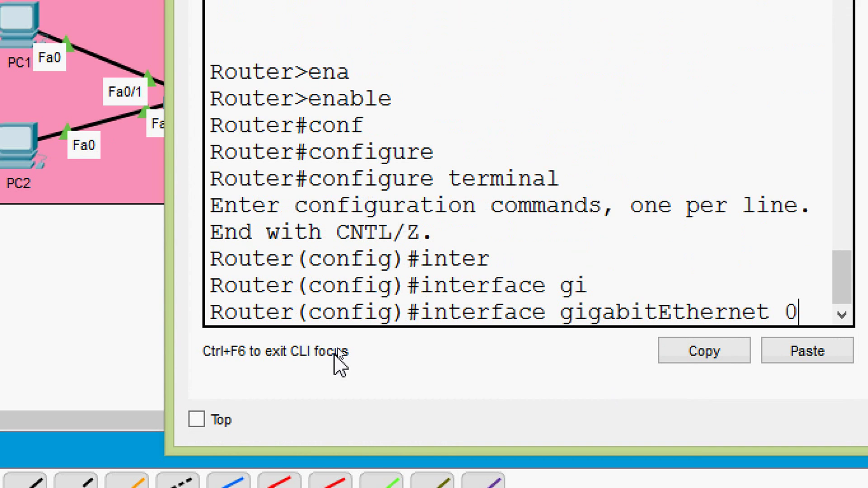
key("Return")
Step: Assign IP address 192.168.1.1 with subnet mask 255.255.255.0 to R1's gigabitEthernet 0/1 interface
type("ip ad")
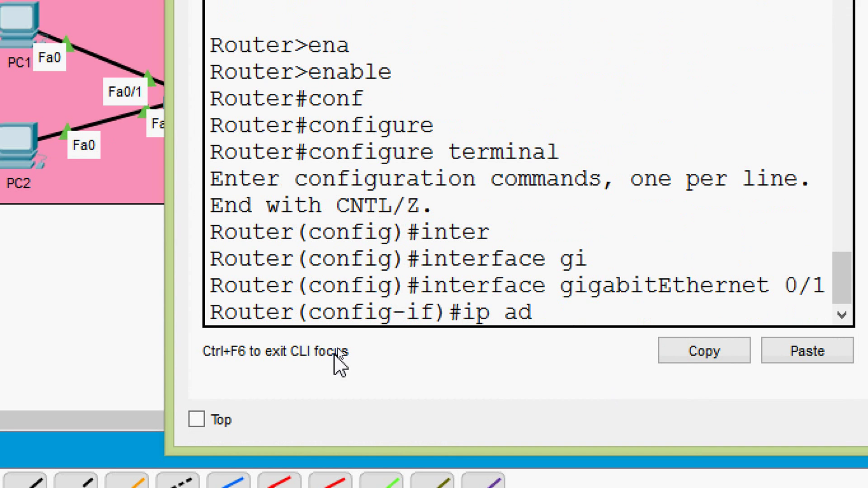
key("Tab")
type("192.168.1.1 ")
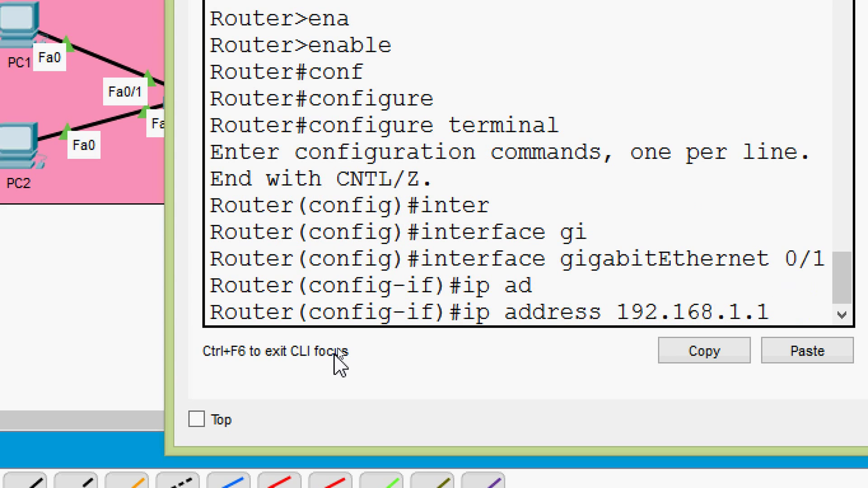
type("?")
type("255")
type(".25")
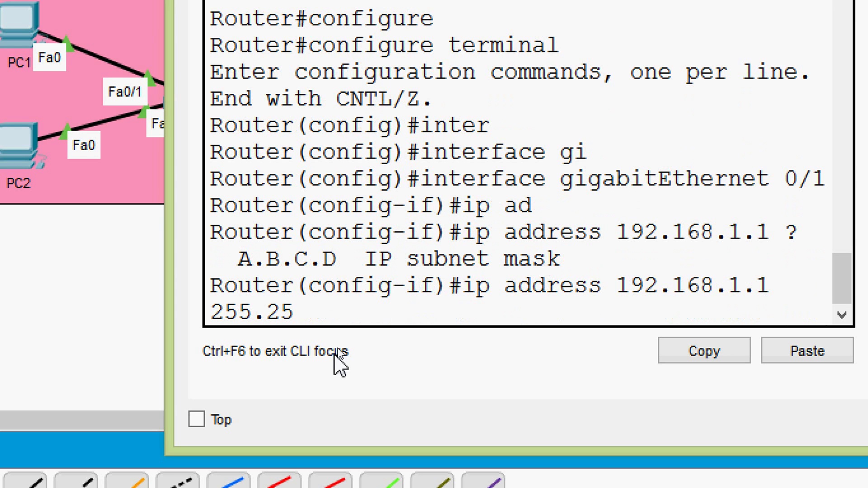
type("5.255.0")
key("Return")
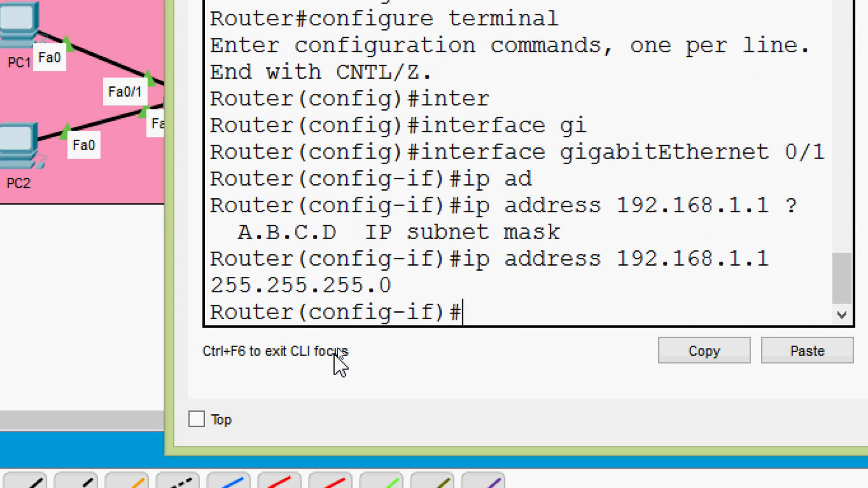
Step: Enable R1's gigabitEthernet 0/1 interface with no shutdown and close the router's window
type("no sh")
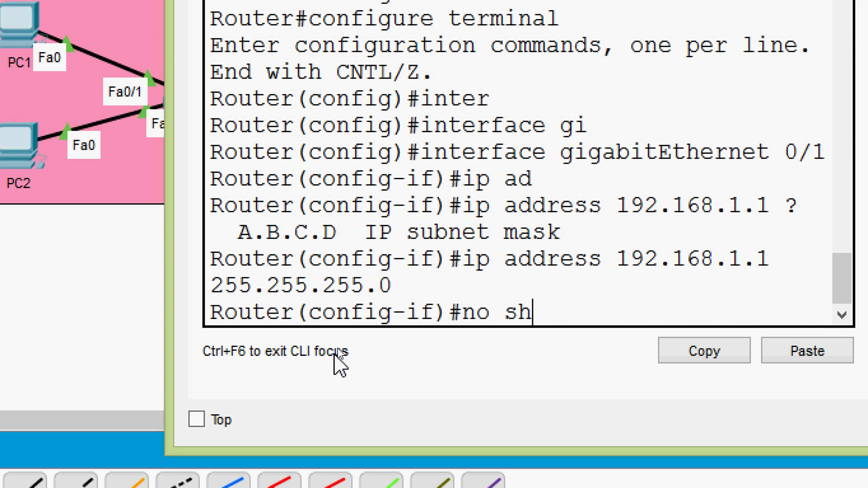
key("Tab")
key("Return")
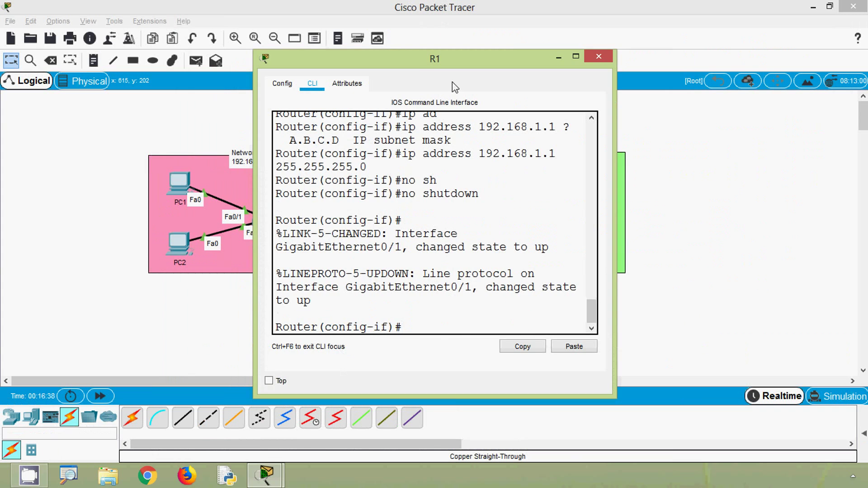
left_click_drag(469, 66, 641, 52)
left_click(598, 57)
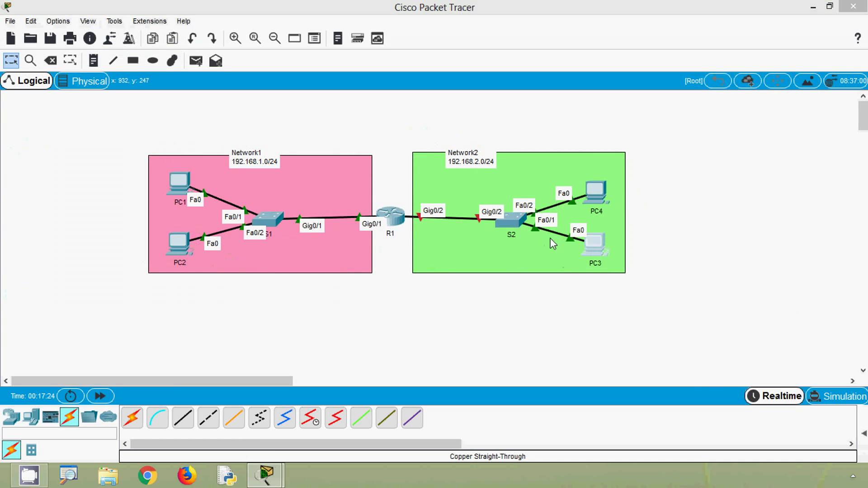
Step: Open PC3's IP configuration and set its static IP address to 192.168.2.10
left_click(593, 243)
left_click(235, 89)
left_click(240, 129)
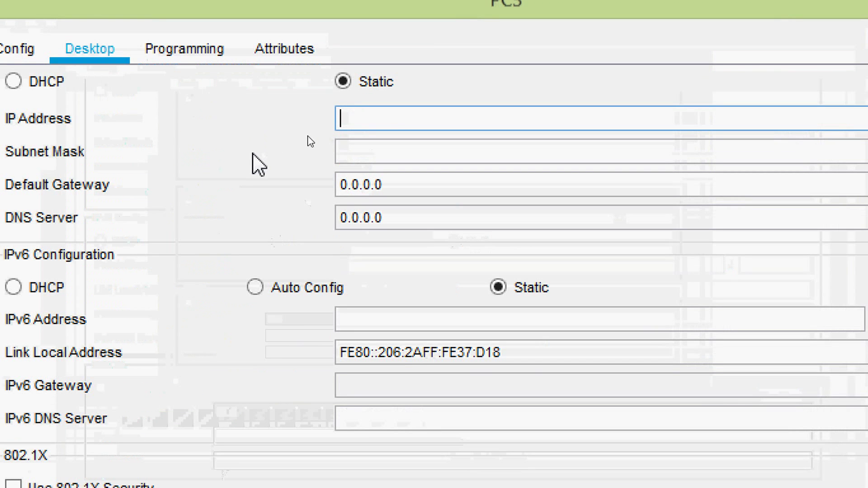
type("192.168.1.1")
key("BackSpace")
type("2")
double_click(370, 119)
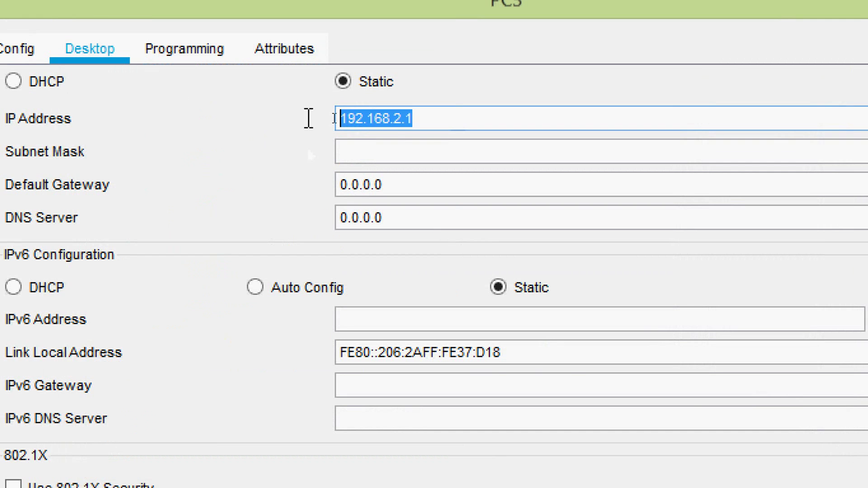
left_click(445, 122)
type("0")
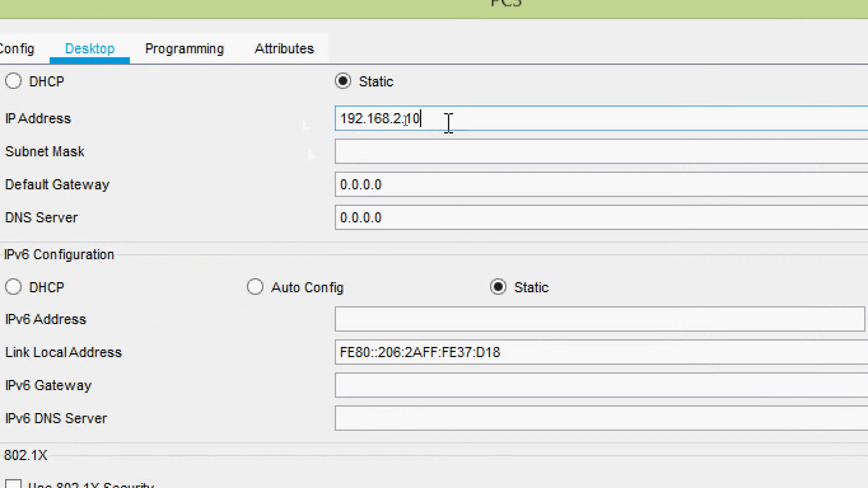
Step: Fill in PC3's subnet mask 255.255.255.0 and default gateway 192.168.2.1, and close its window
left_click(426, 150)
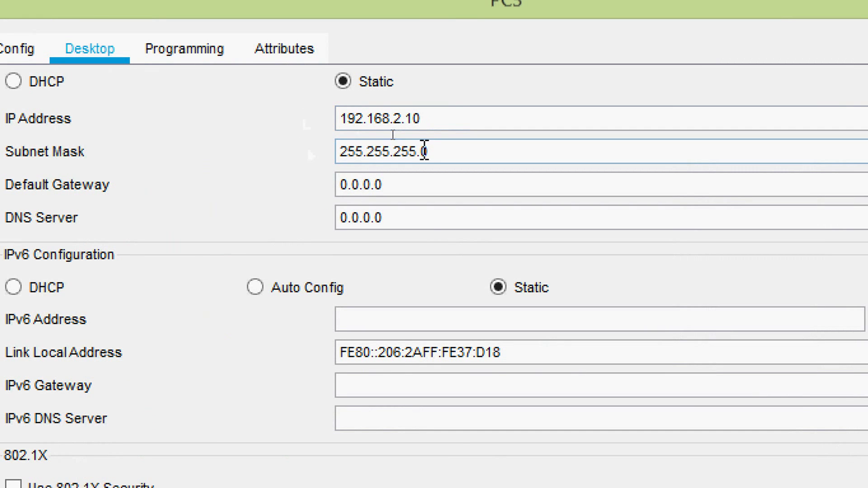
left_click(374, 183)
key("ctrl+a")
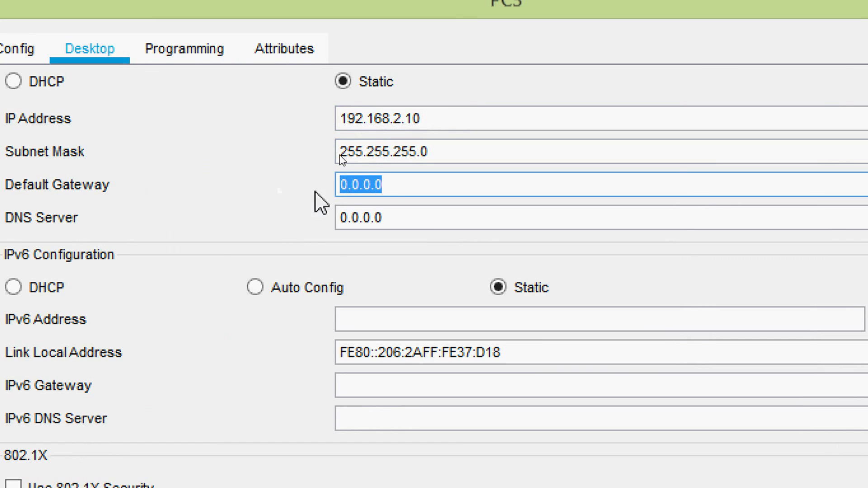
type("192.168.2.1")
left_click(345, 217)
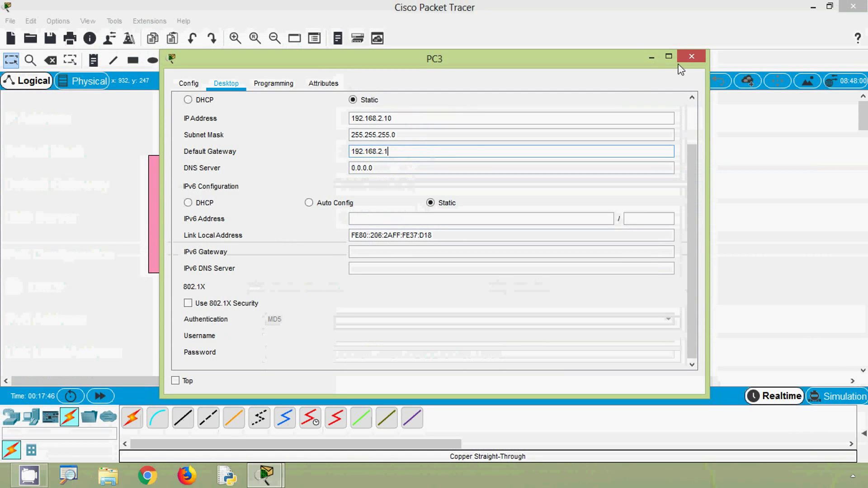
left_click(689, 58)
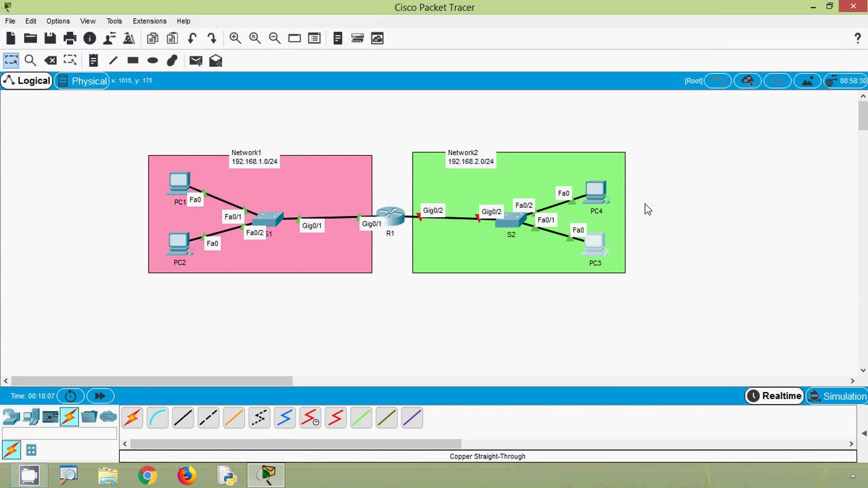
Step: Open PC4's IP configuration and set static IP address 192.168.2.11 with subnet mask 255.255.255.0
left_click(591, 196)
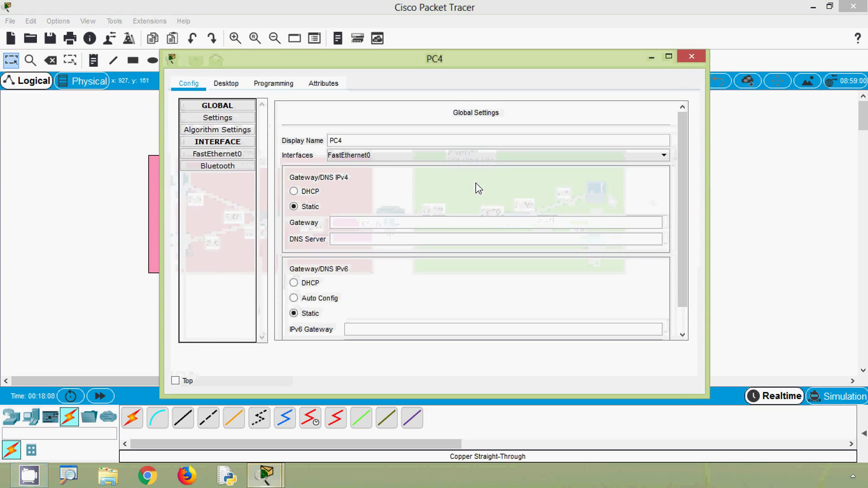
left_click(226, 84)
left_click(244, 131)
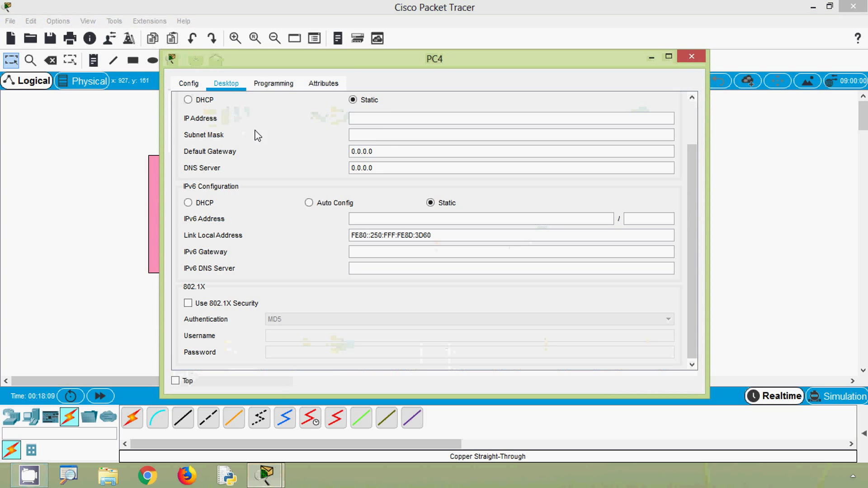
left_click(382, 120)
type("192.168.2.1")
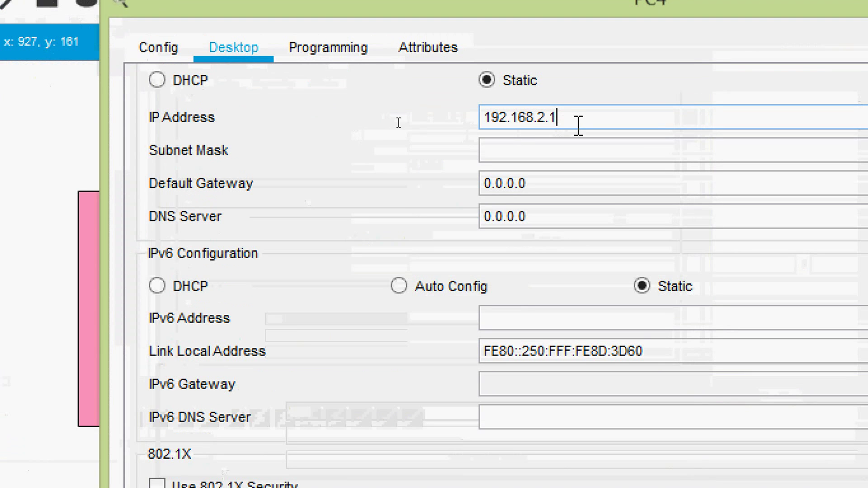
left_click(564, 150)
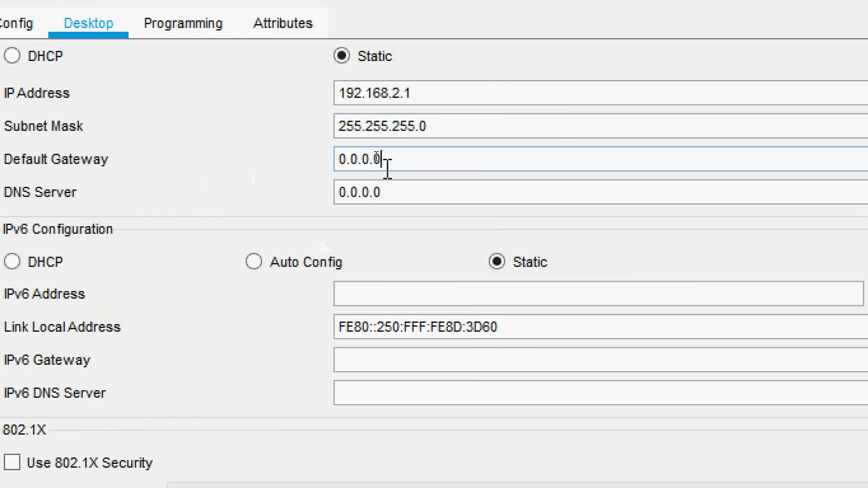
double_click(359, 158)
left_click(447, 95)
type("1")
left_click_drag(439, 97, 277, 90)
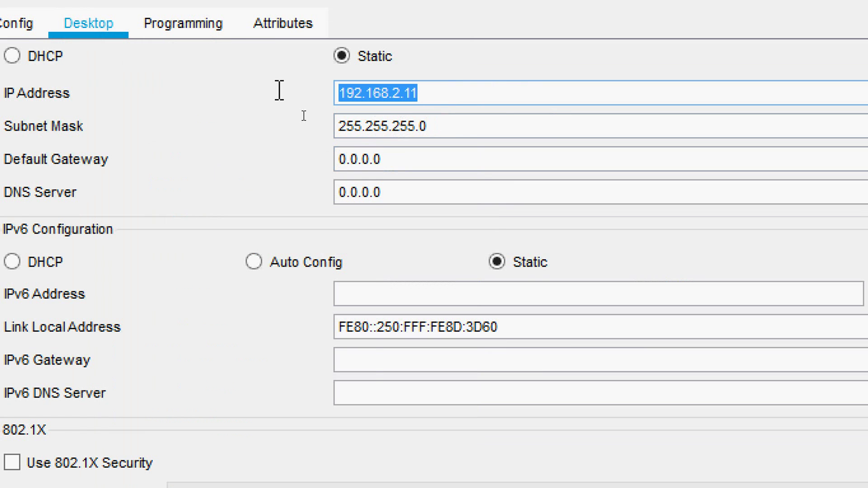
Step: Set PC4's default gateway to 192.168.2.1 and close its window
double_click(467, 163)
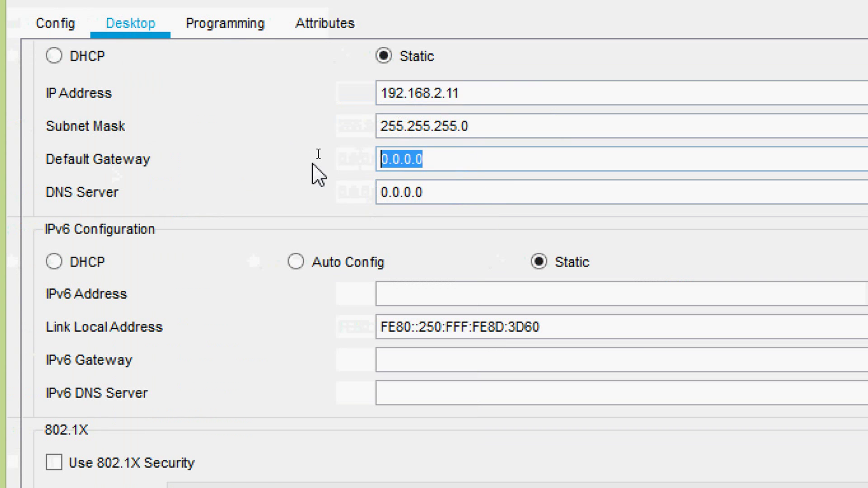
type("192.168.2.1")
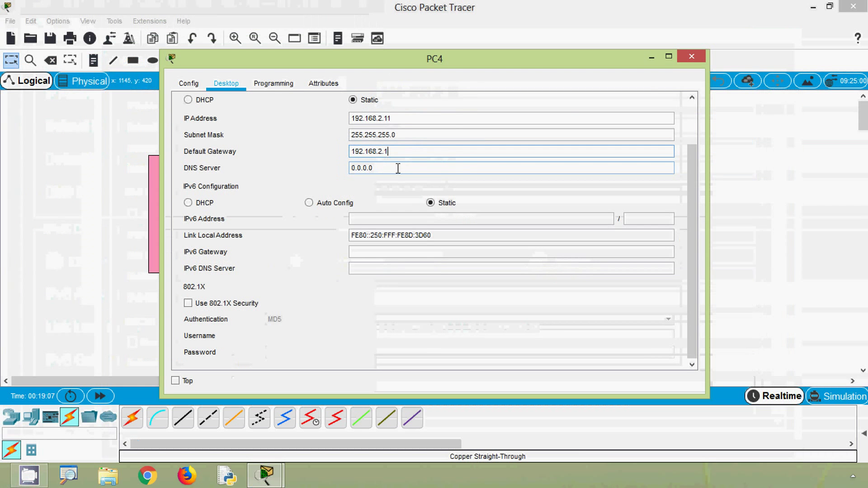
left_click(690, 57)
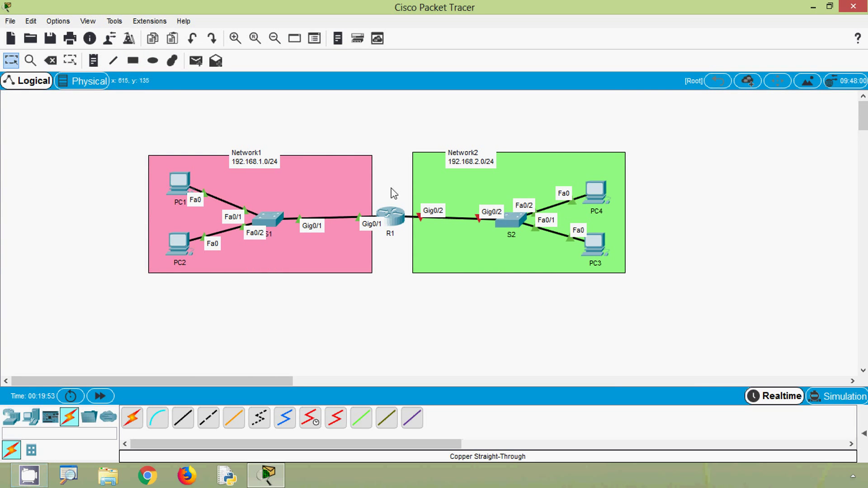
Step: Reopen R1's command line, exit the current interface and enter configuration mode for interface gigabitEthernet 0/2
left_click(390, 219)
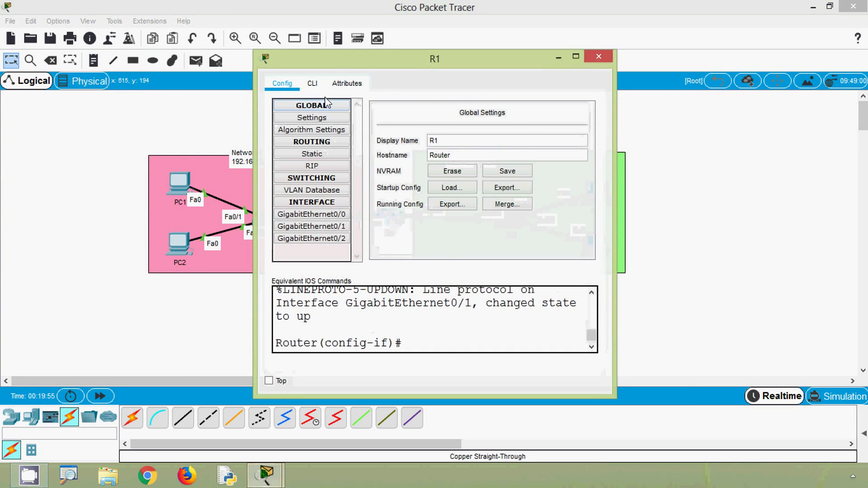
left_click(313, 83)
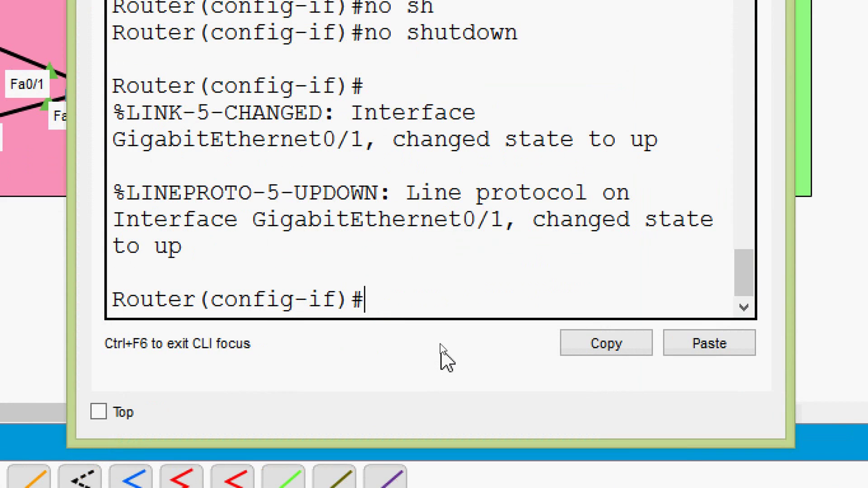
type("exit")
key("Return")
type("inter")
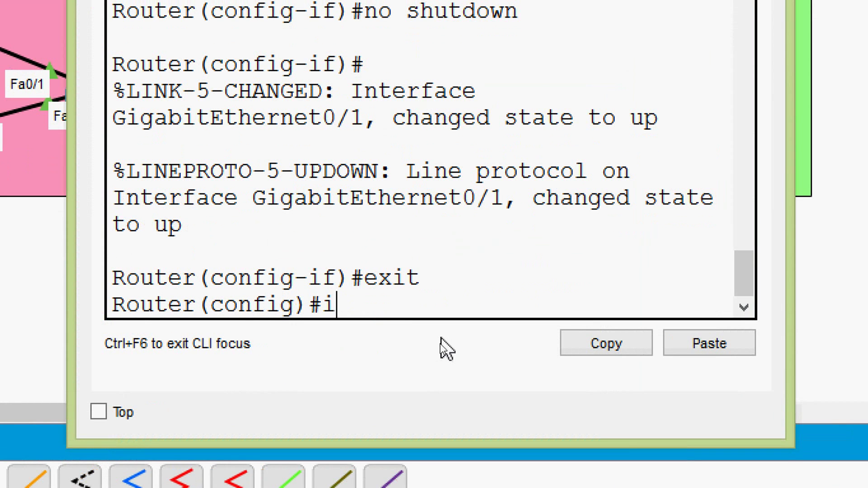
key("Tab")
type("g")
key("Tab")
type("0/2")
key("Return")
Step: Assign IP address 192.168.2.1 with subnet mask 255.255.255.0 to R1's gigabitEthernet 0/2 interface
type("ip")
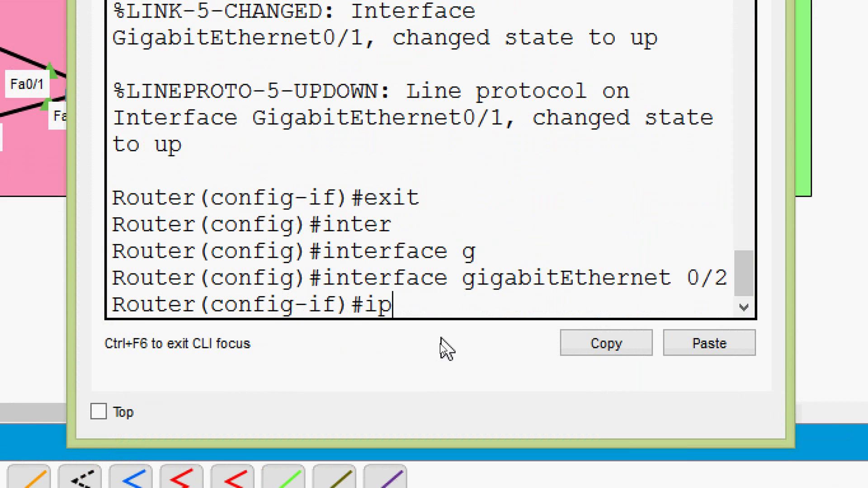
type(" ad")
key("Tab")
type("192.168")
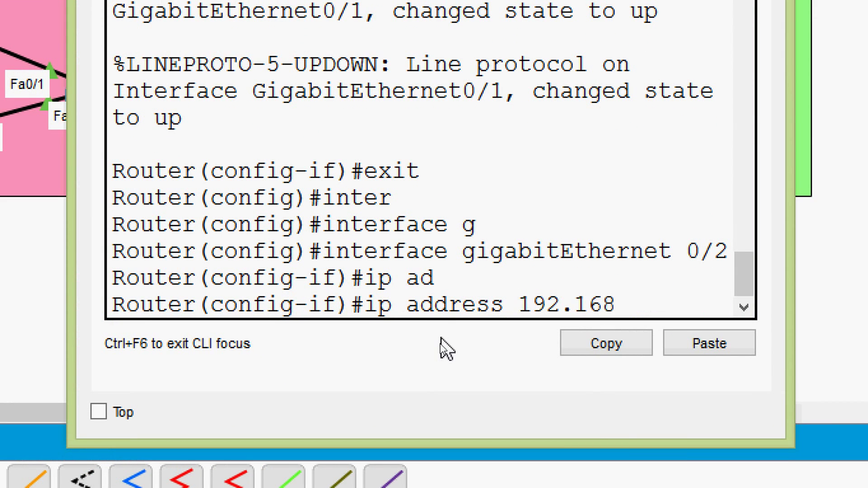
type(".2.1 255")
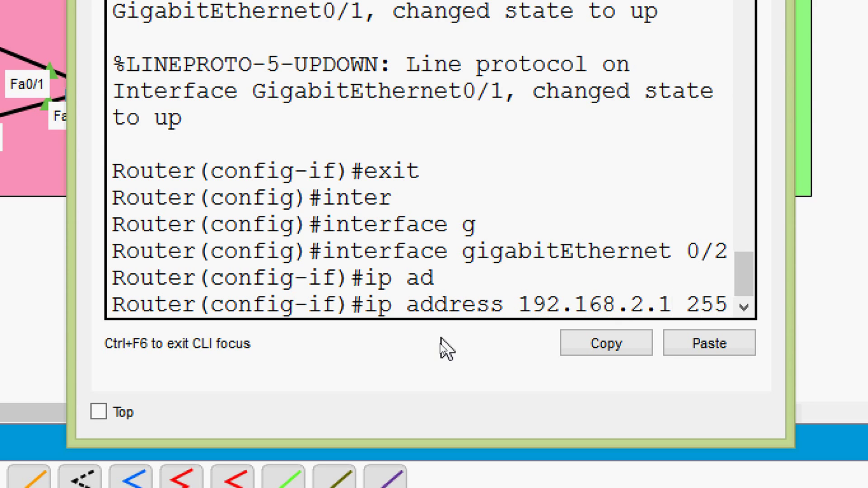
type(".255.255")
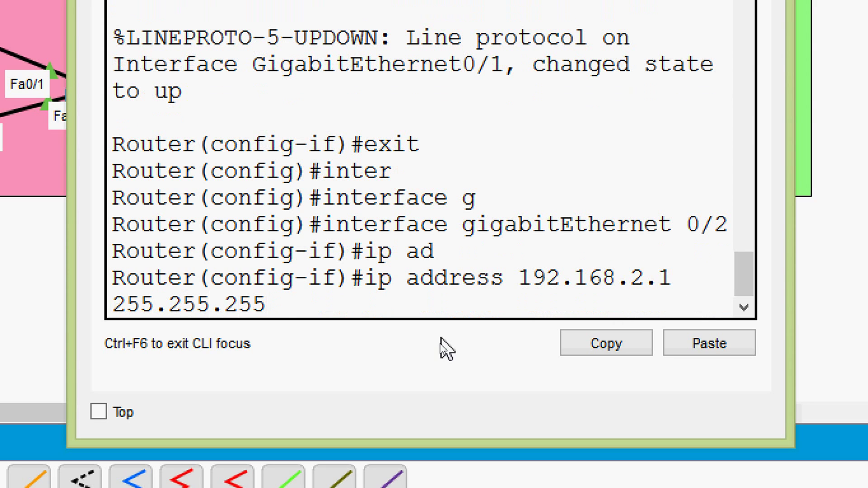
type(".0")
key("Return")
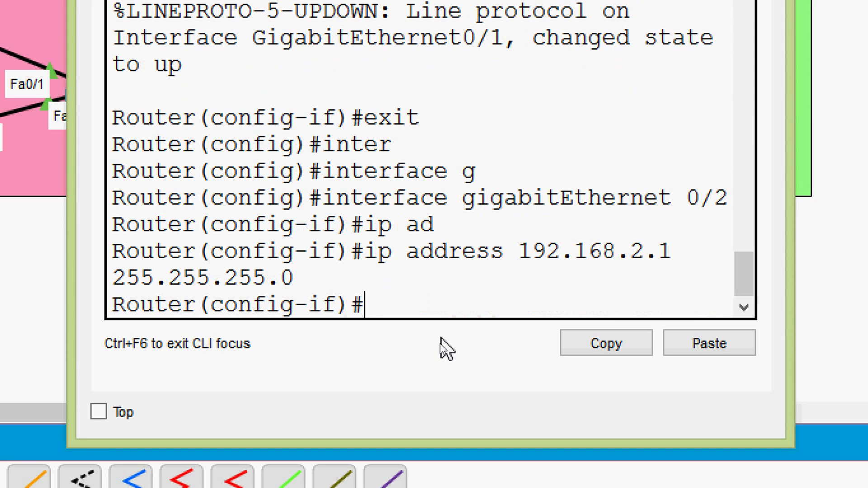
Step: Enable R1's gigabitEthernet 0/2 interface with no shutdown and move the router's window clear of Network2
type("n osh")
key("BackSpace")
key("BackSpace")
key("BackSpace")
key("BackSpace")
type("o sh")
key("Tab")
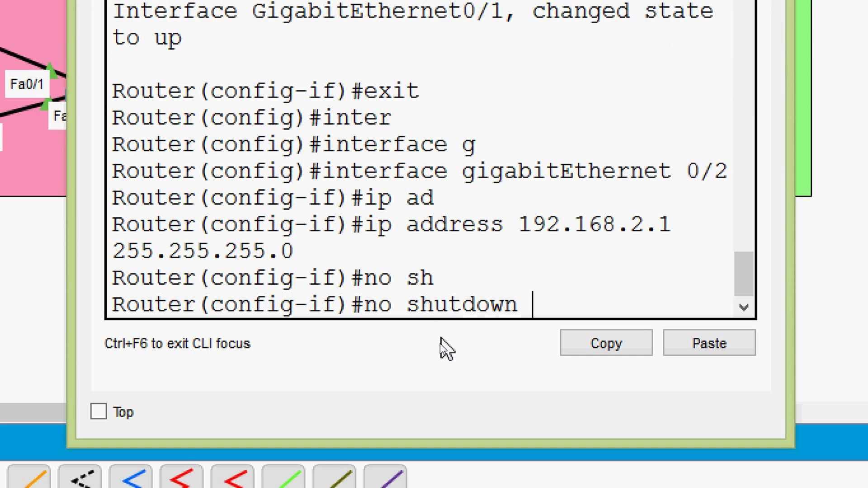
key("Return")
key("Return")
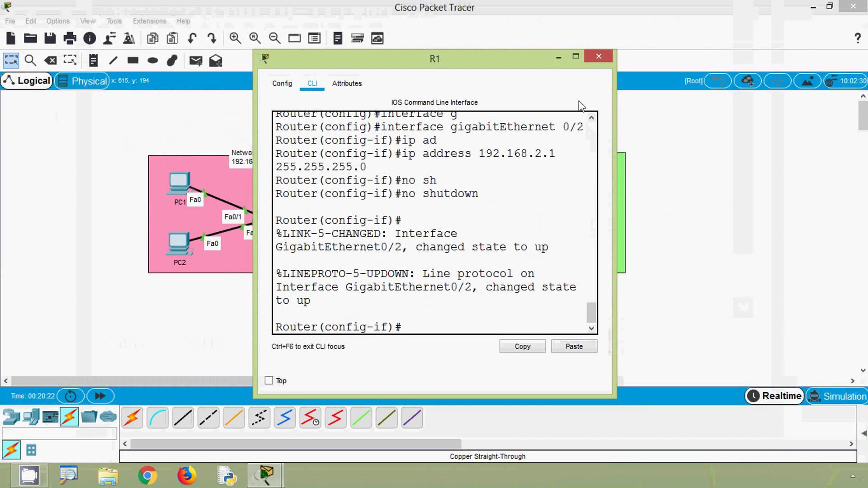
left_click_drag(547, 67, 282, 52)
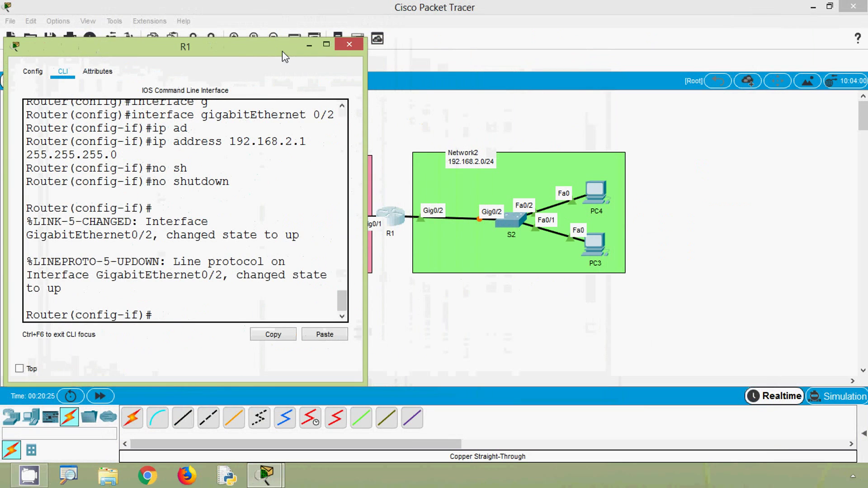
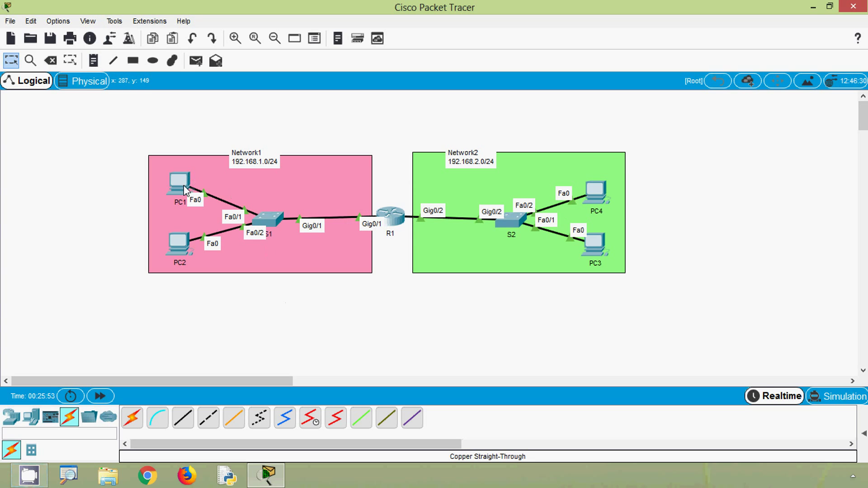
Step: Display PC1's ARP table with arp -a in its command prompt, and close PC1's window
mouse_move(185, 189)
left_click(182, 187)
left_click(233, 84)
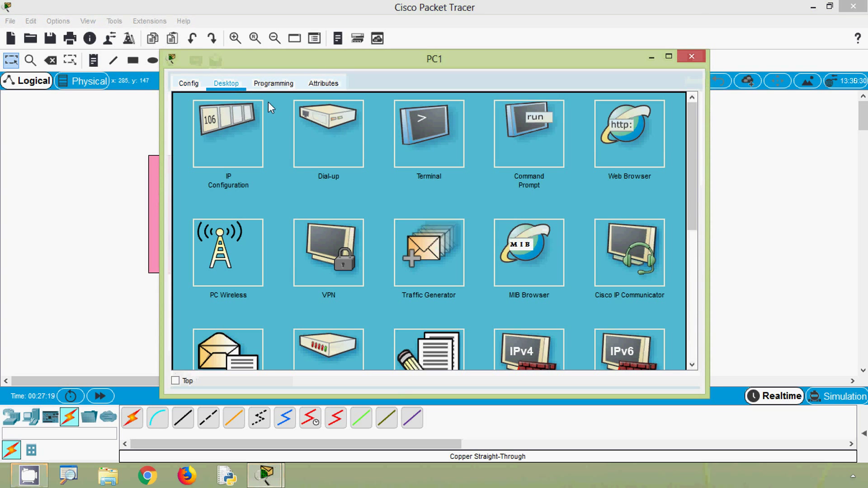
left_click(500, 142)
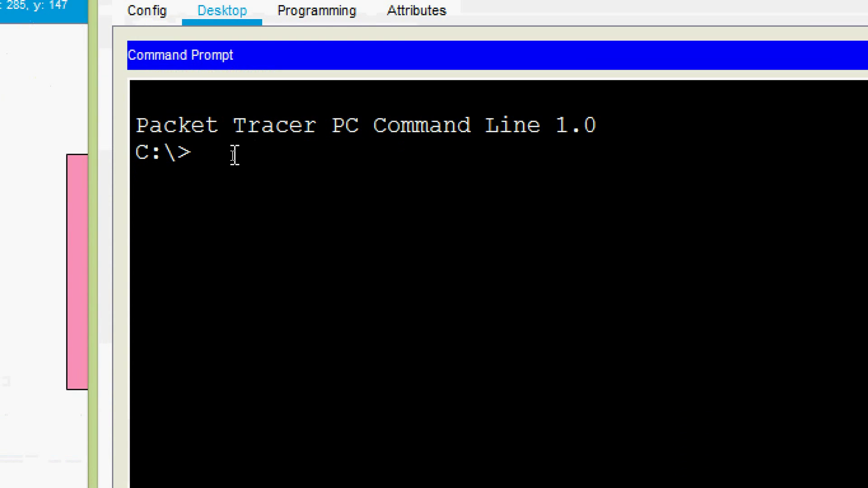
type("arp -a")
key("Return")
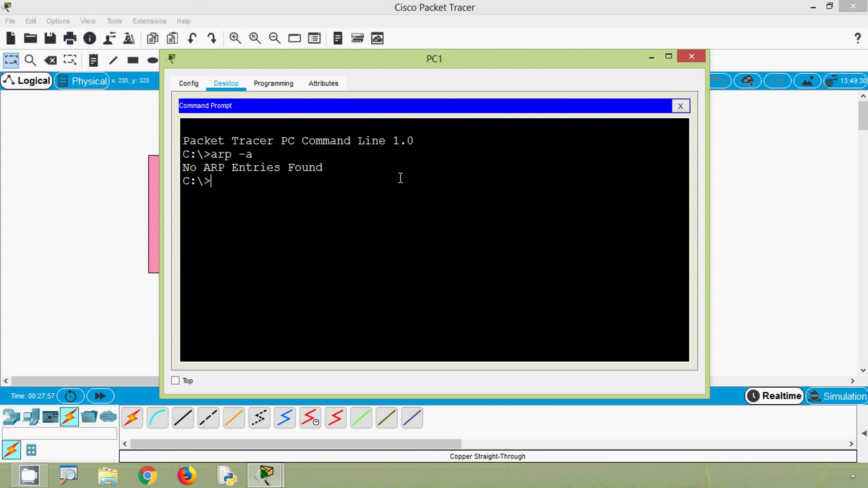
left_click(691, 57)
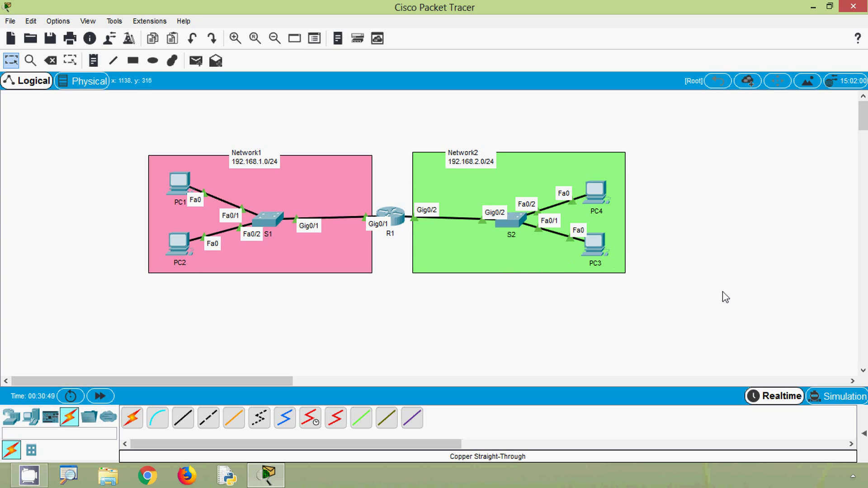
Step: Switch to Simulation mode with the simulation panel closed, and open PC2's command prompt
left_click(829, 398)
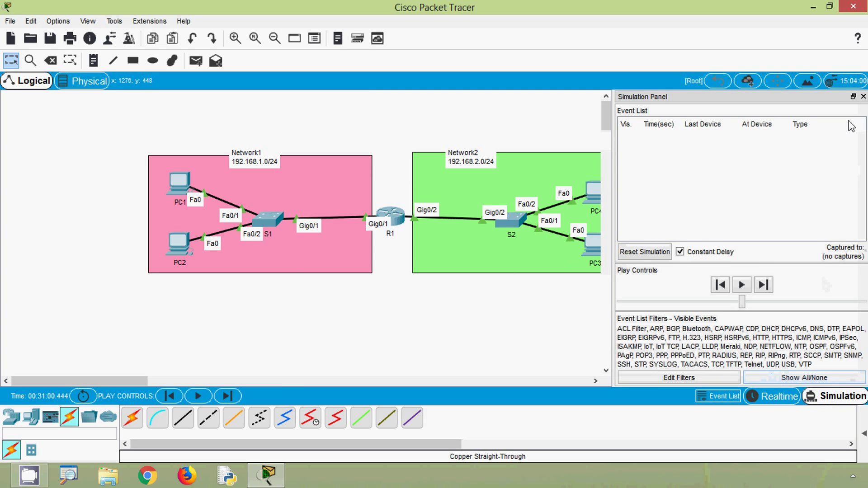
left_click(862, 96)
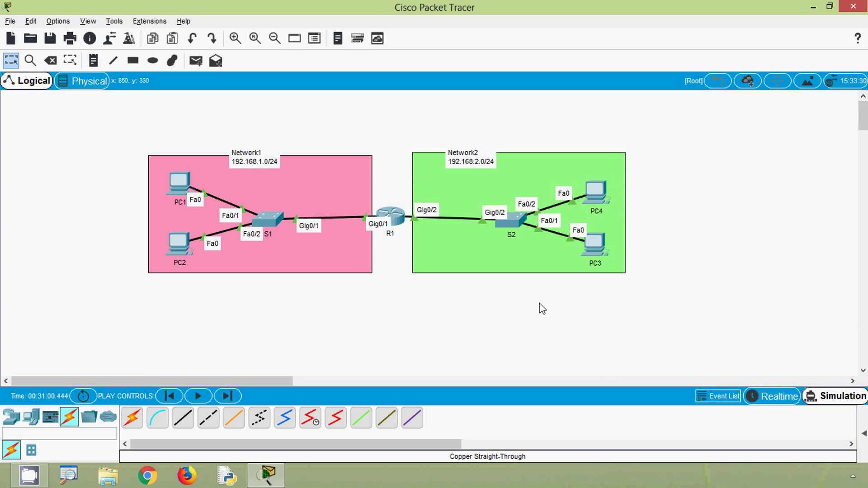
left_click(182, 248)
left_click(228, 84)
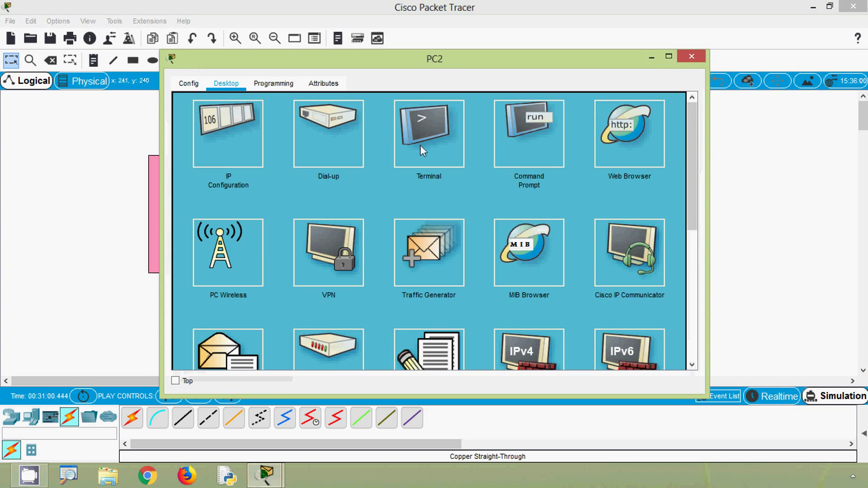
left_click(501, 136)
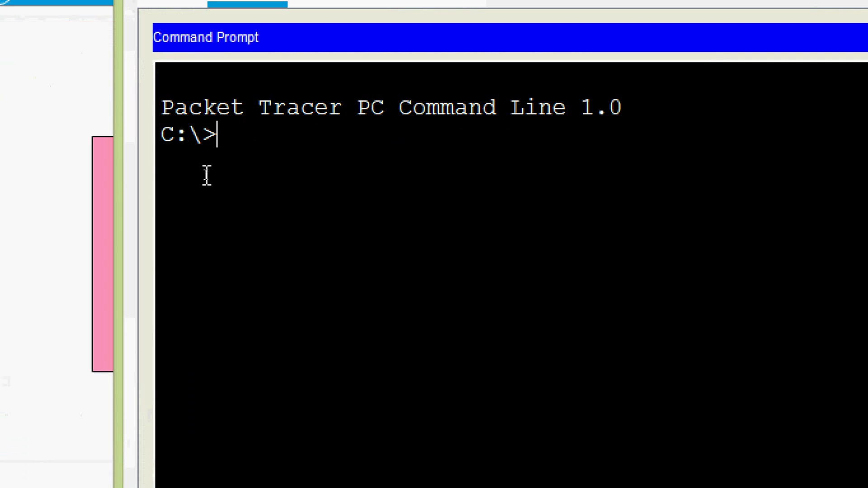
Step: Ping 192.168.2.10 from PC2's command prompt
type("ping")
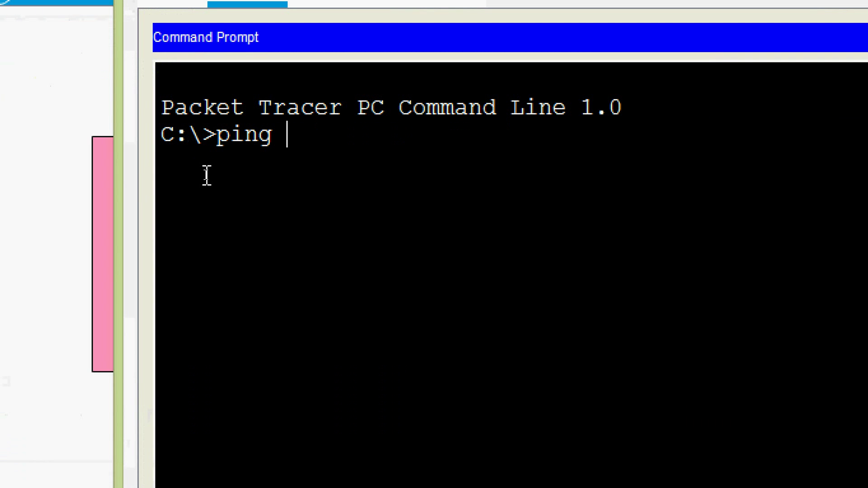
type(" 192.168")
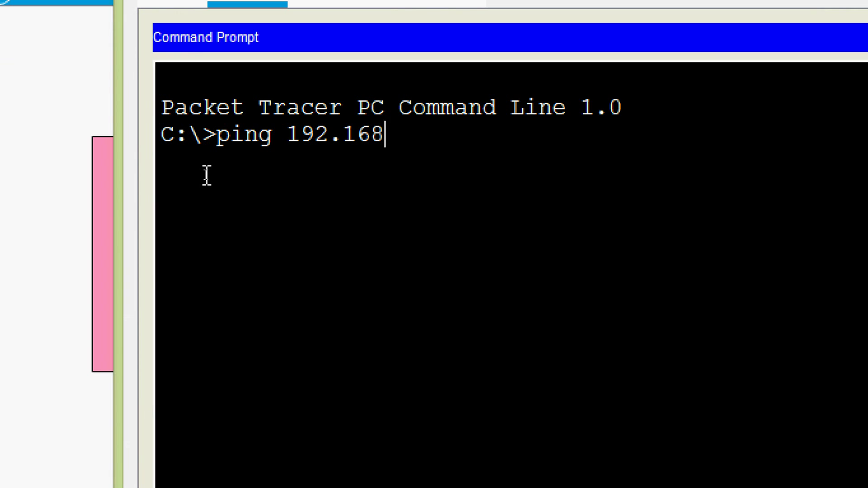
type(".2.10")
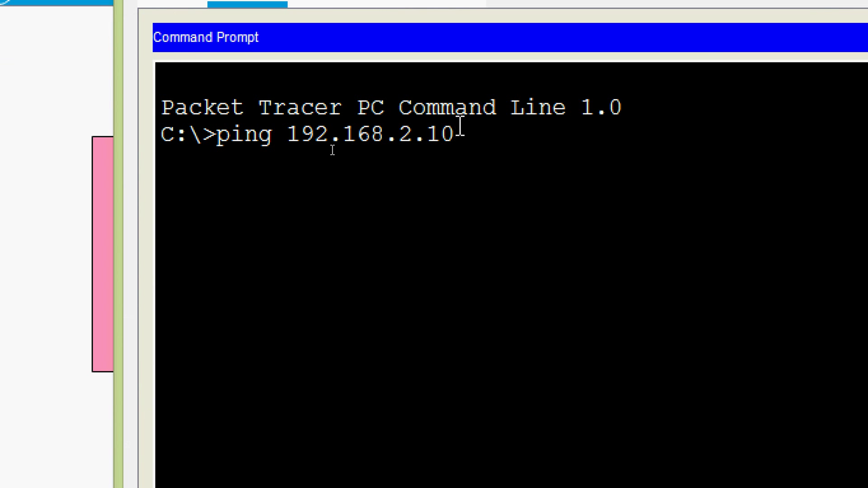
left_click_drag(456, 135, 286, 138)
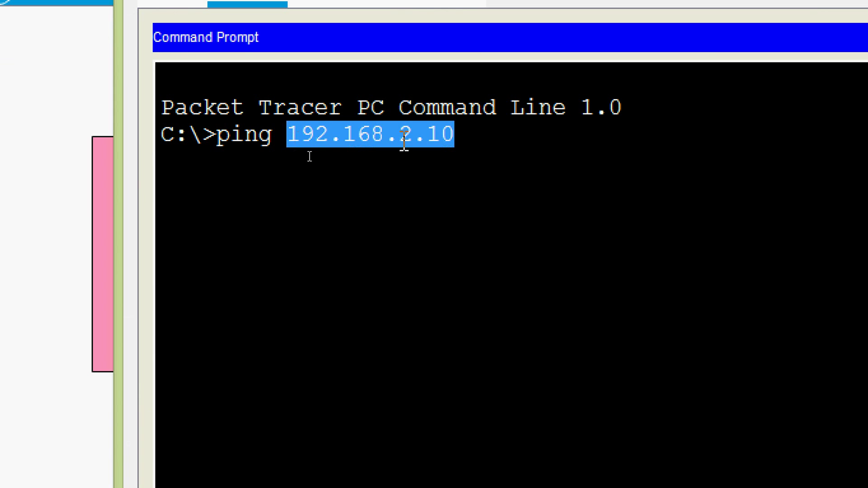
left_click(458, 132)
key("Return")
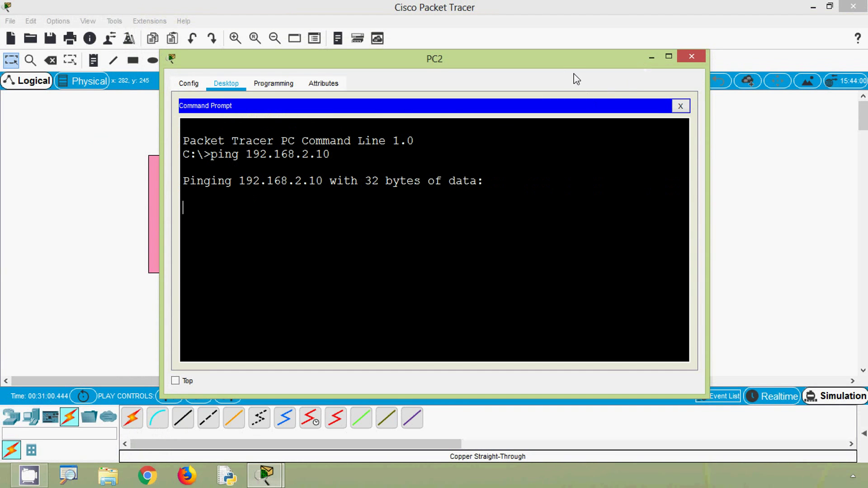
Step: Minimize PC2's window and examine the PDU information of the ARP packet waiting at PC2
left_click(652, 58)
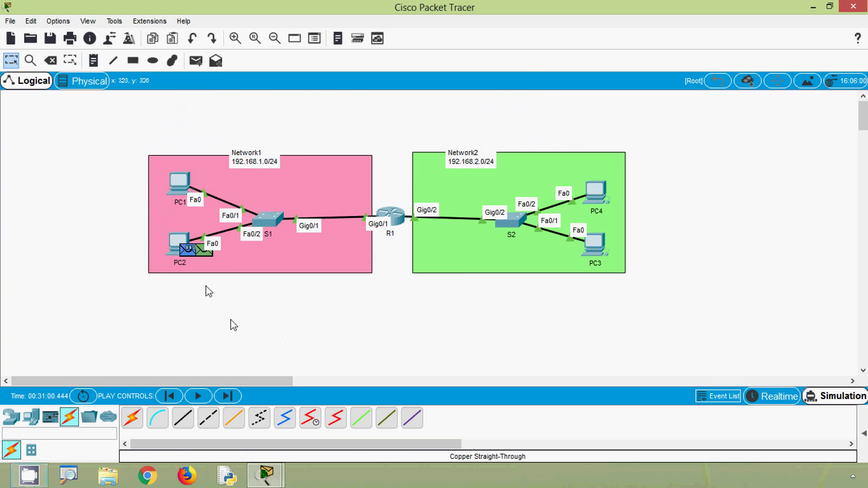
left_click(206, 257)
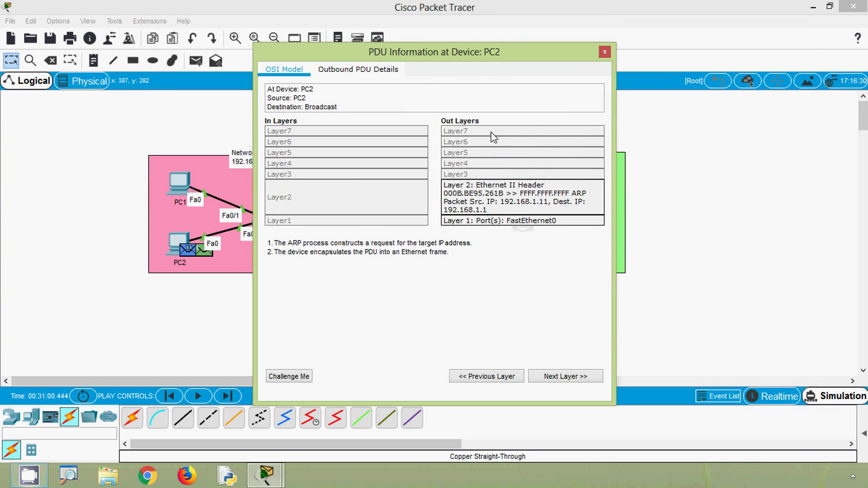
left_click(605, 52)
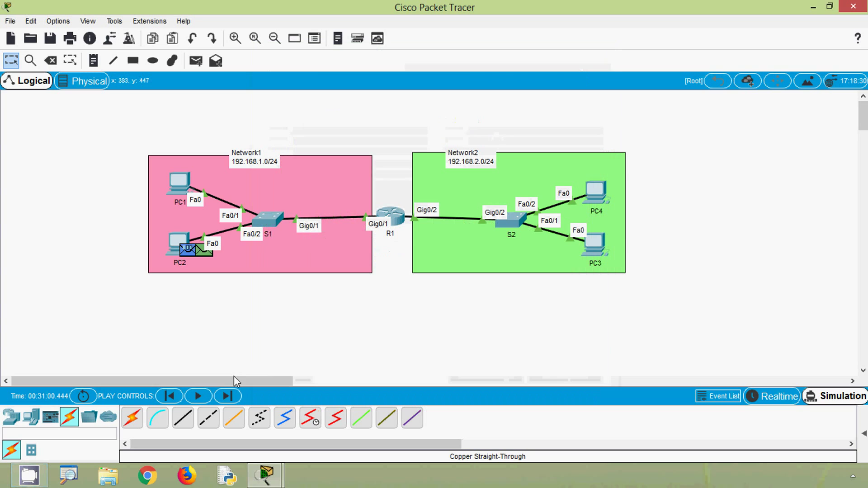
Step: Advance the simulation to bring the ARP request to S1 and examine its inbound and outbound layer details there
left_click(228, 397)
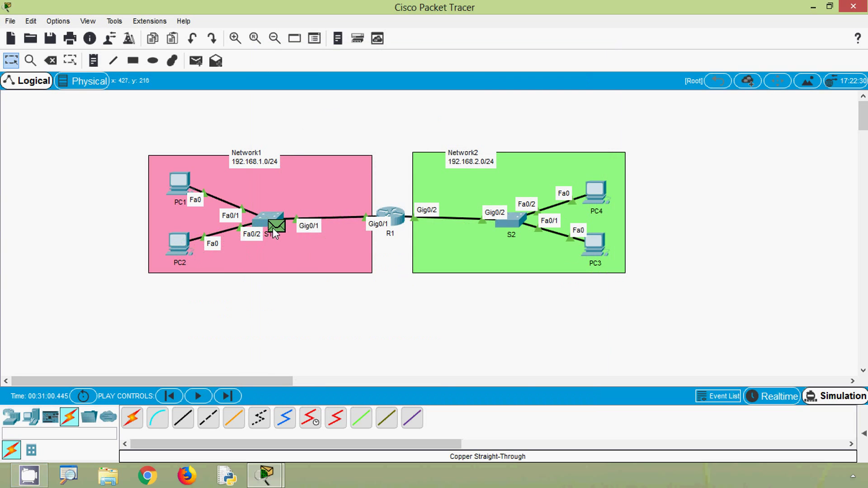
key("alt")
key("alt")
left_click(275, 228)
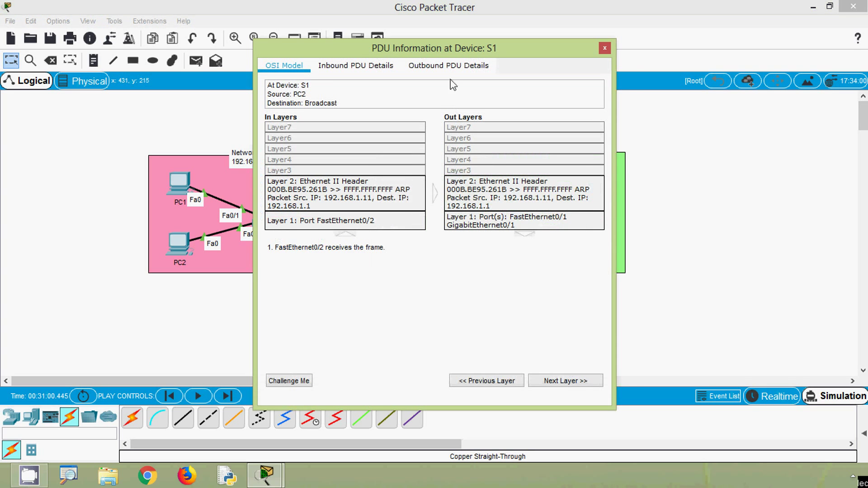
left_click_drag(448, 53, 466, 40)
left_click(516, 173)
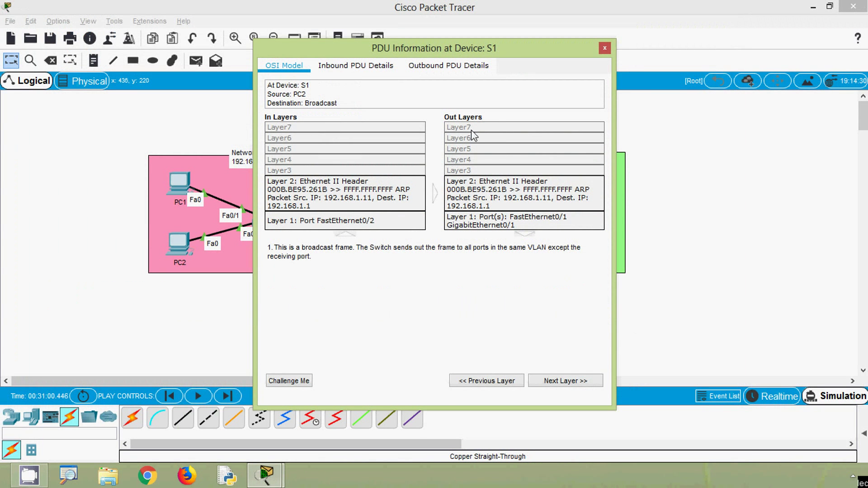
left_click(604, 48)
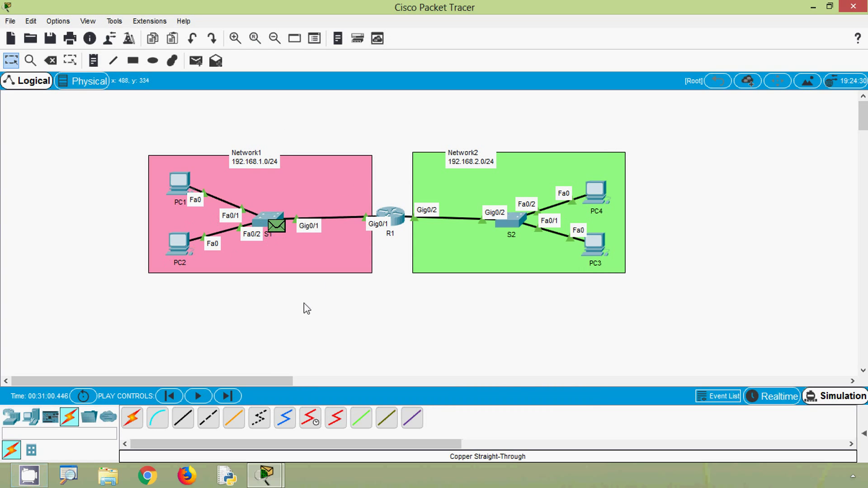
Step: Advance the simulation by one event and examine the outbound Layer 2 details of the ARP packet at R1
left_click(227, 397)
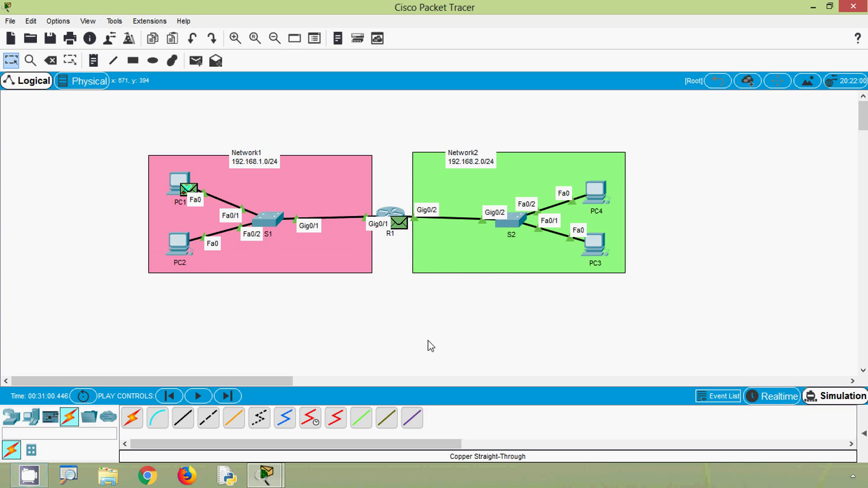
key("alt")
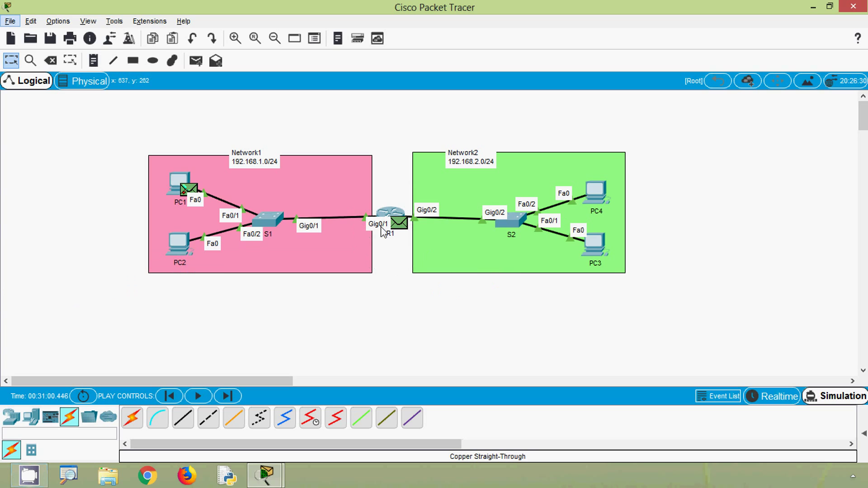
key("alt")
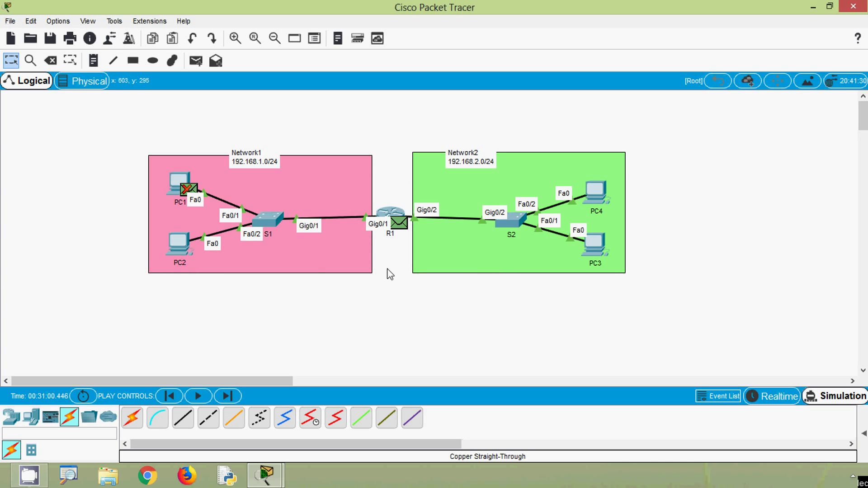
left_click(399, 224)
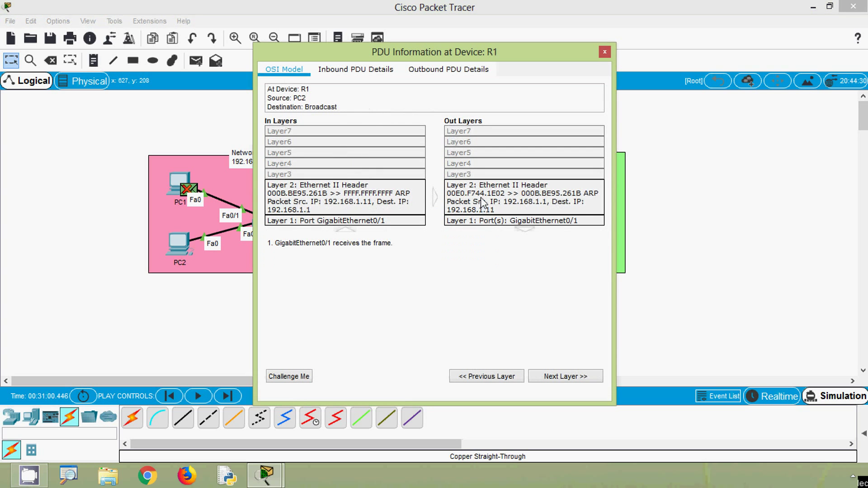
left_click(494, 205)
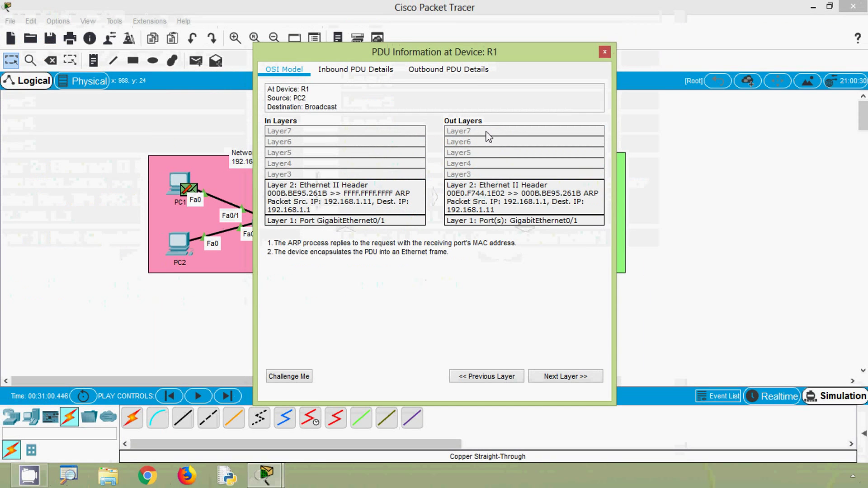
left_click_drag(471, 54, 673, 92)
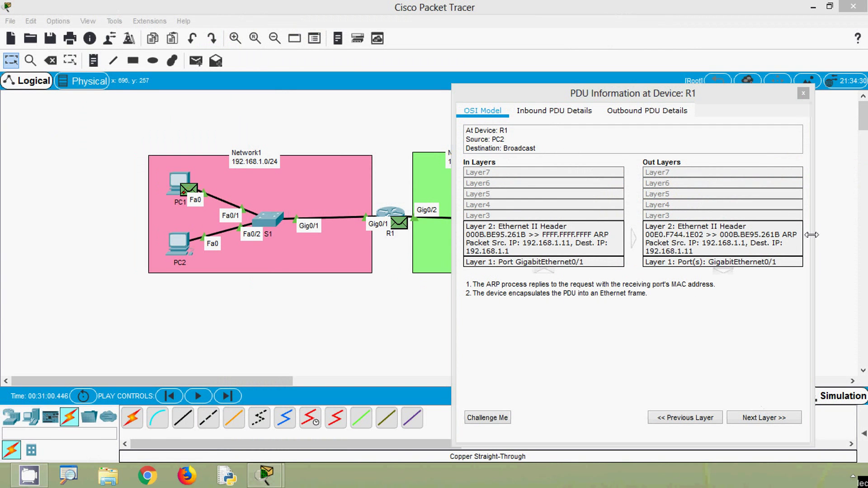
left_click(803, 94)
left_click(803, 94)
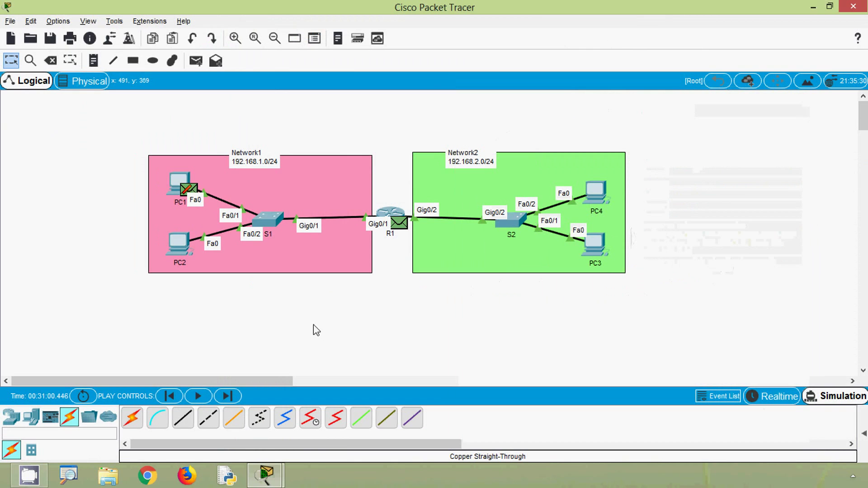
Step: Advance the ARP reply to S1 and inspect PC2 to open its ARP table
left_click(229, 396)
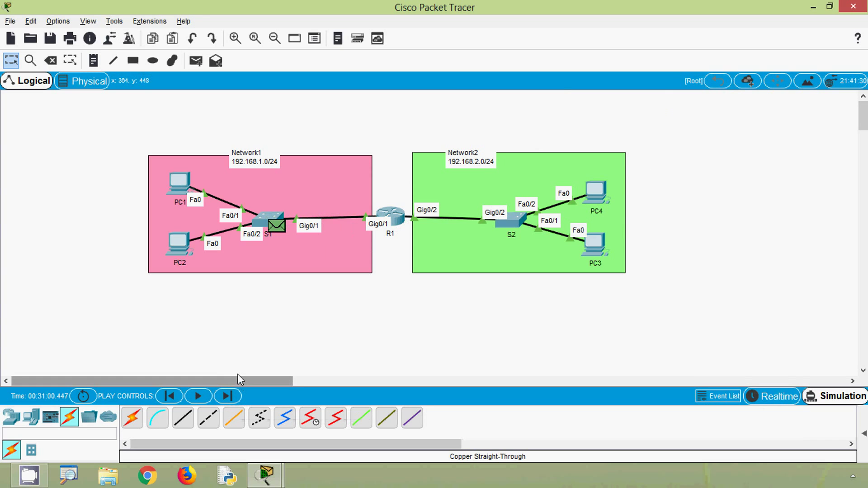
left_click(30, 60)
left_click(178, 243)
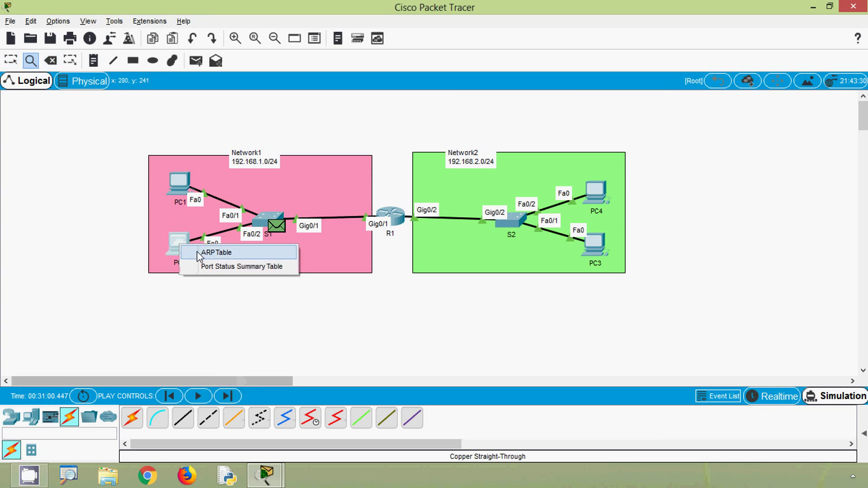
left_click(195, 250)
Step: Shrink PC2's ARP table window, place it clear of Network2, and advance the simulation to deliver the ARP reply to PC2
left_click_drag(249, 154, 311, 167)
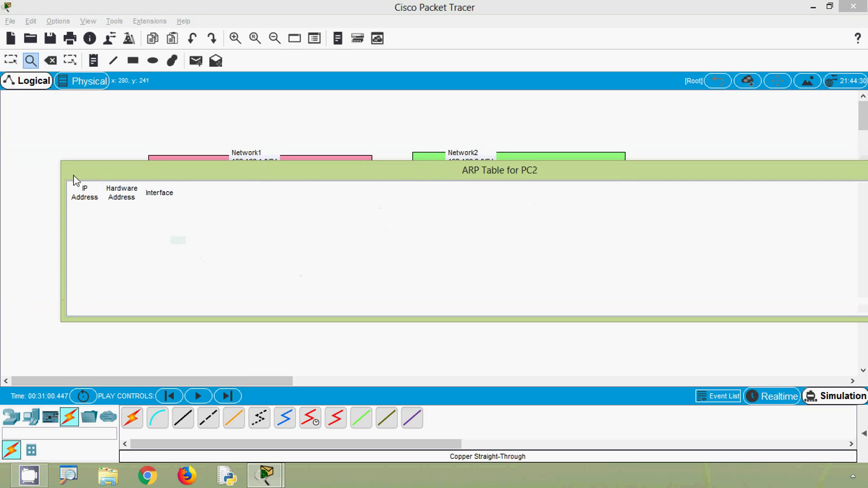
left_click_drag(59, 159, 459, 288)
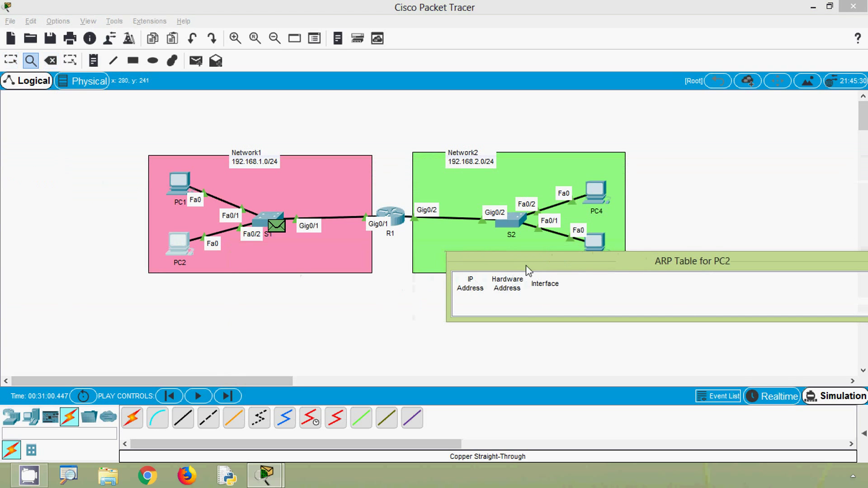
left_click_drag(525, 264, 324, 248)
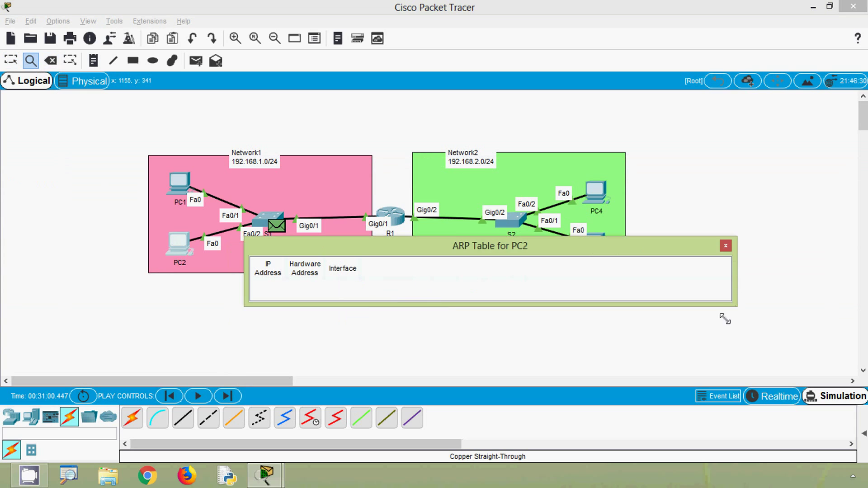
left_click_drag(735, 307, 445, 318)
left_click_drag(375, 245, 780, 115)
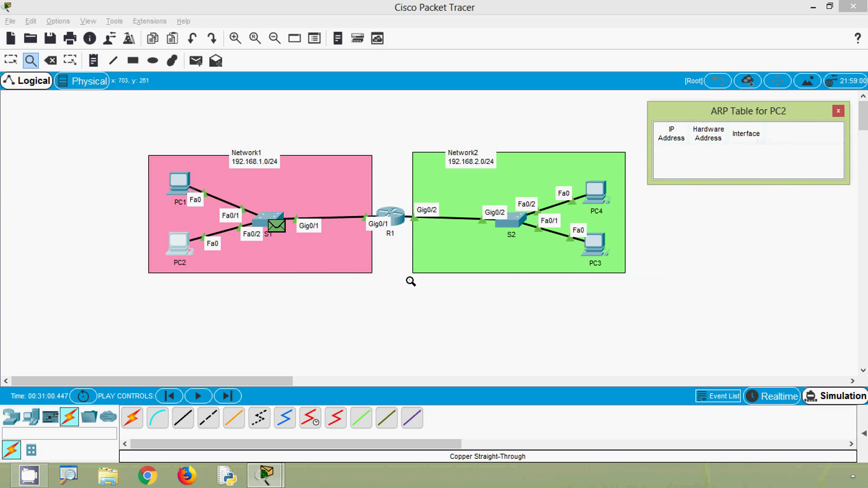
left_click(227, 396)
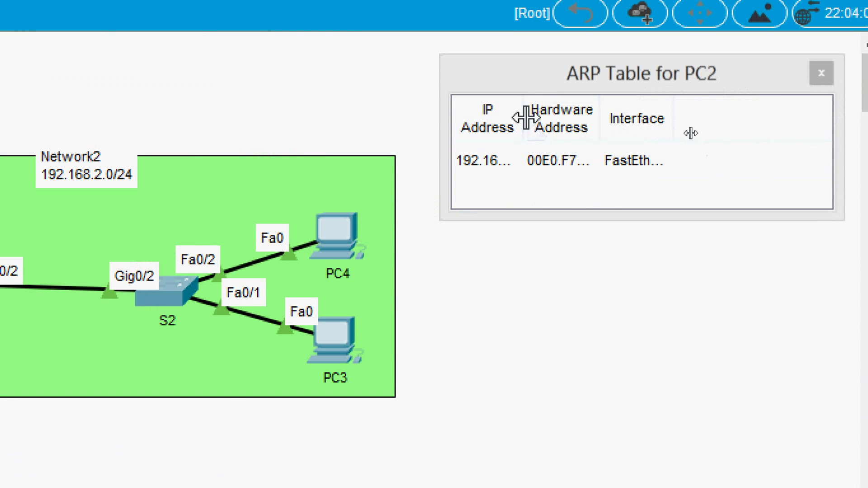
Step: Widen the IP address and hardware address columns of PC2's ARP table to show their full entries
left_click_drag(524, 118, 580, 121)
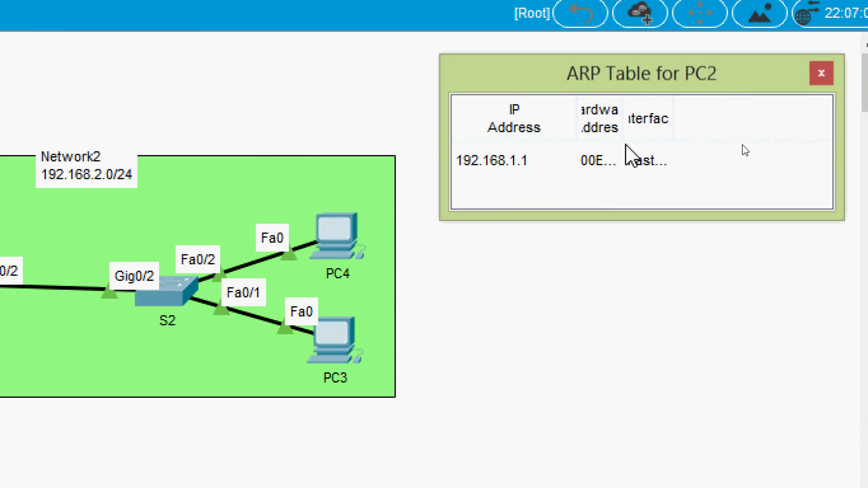
left_click_drag(628, 122, 782, 130)
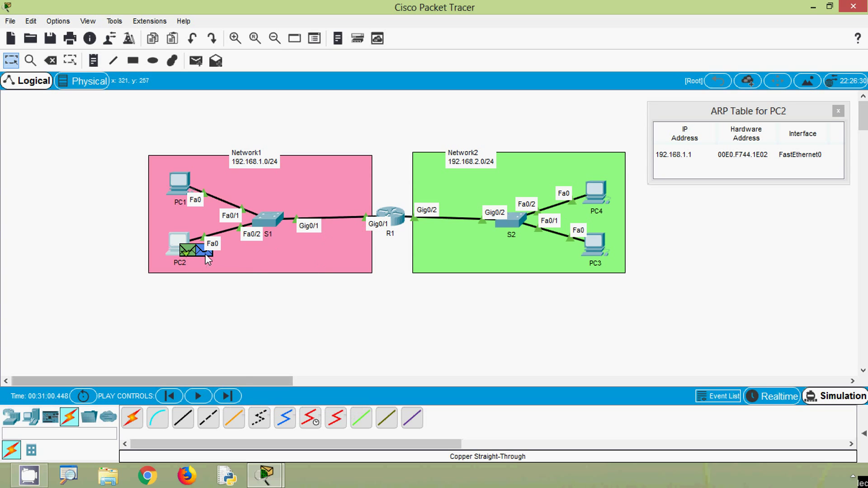
Step: Advance the simulation by two events to carry PC2's ICMP packet through S1 to R1
left_click(229, 396)
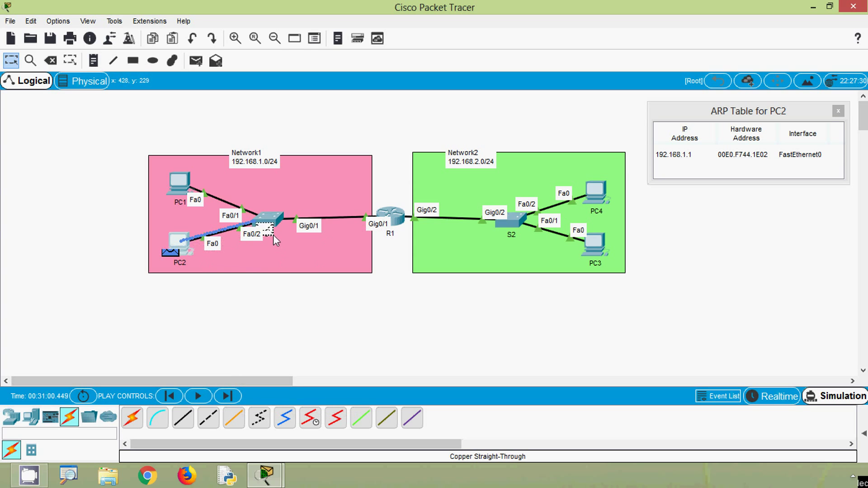
mouse_move(278, 225)
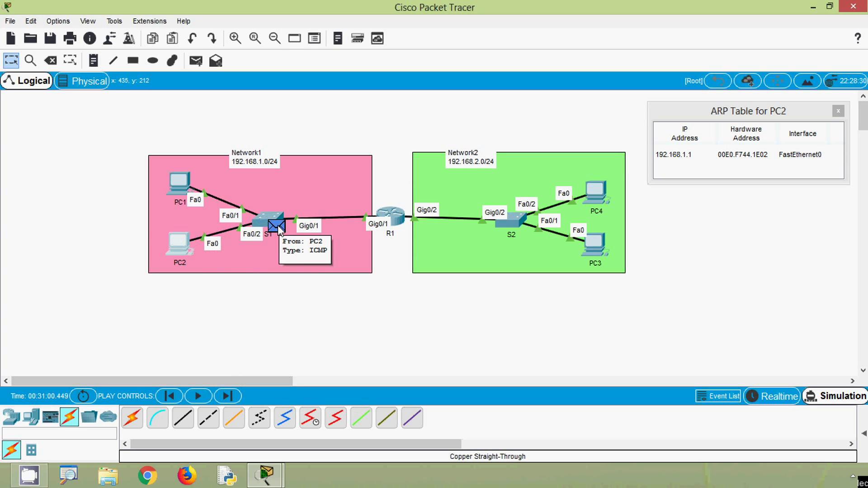
left_click(228, 397)
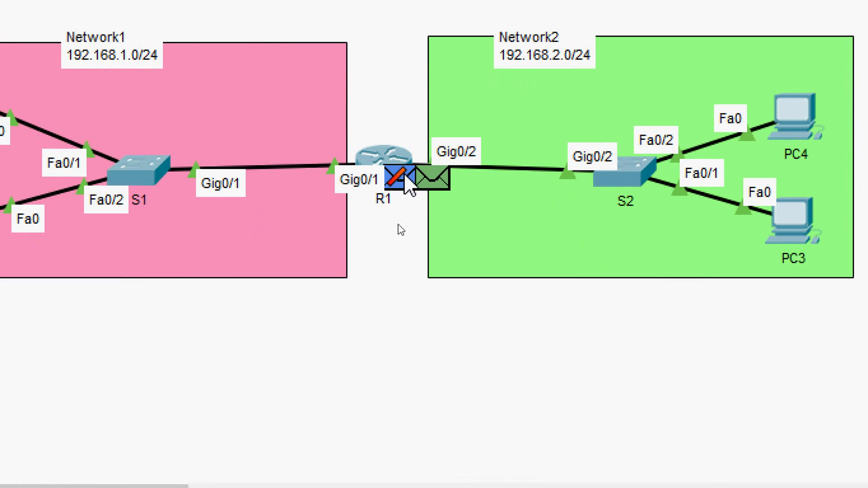
mouse_move(399, 186)
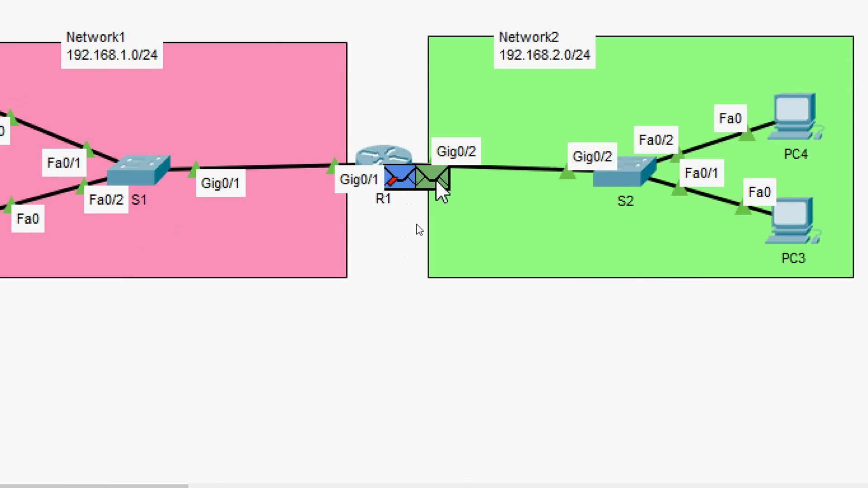
mouse_move(437, 181)
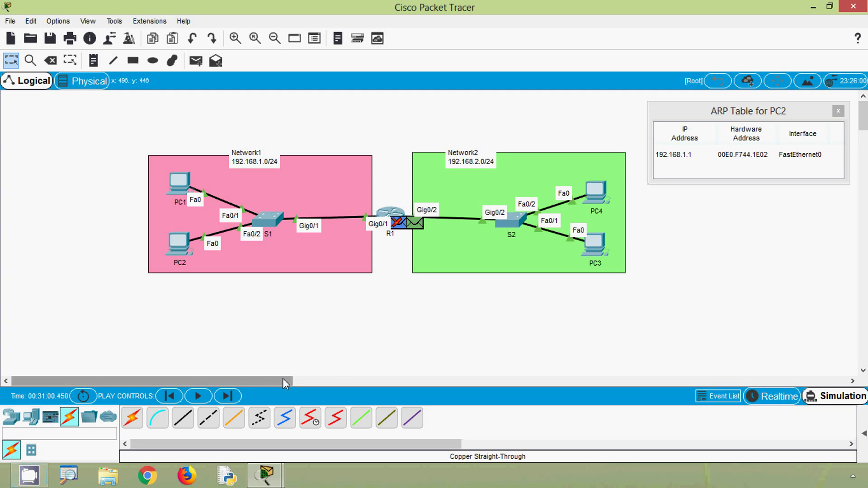
Step: Advance R1's ARP request to S2 and examine its inbound and outbound layer details there
left_click(227, 395)
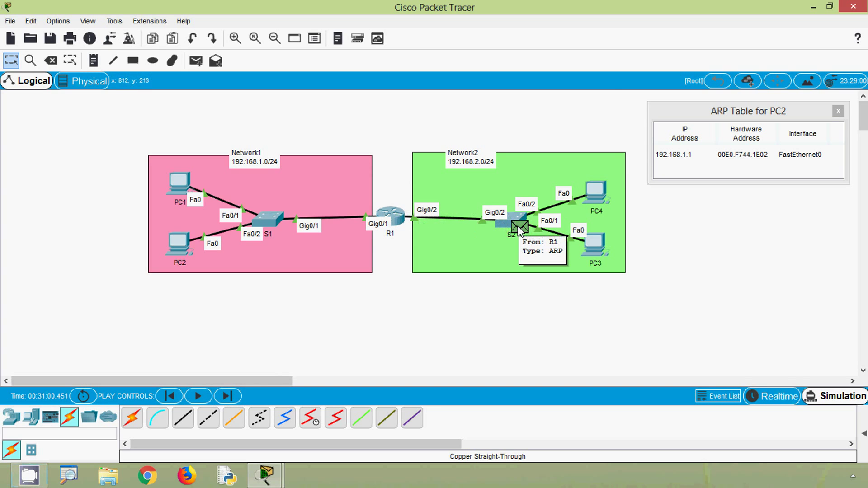
left_click(518, 228)
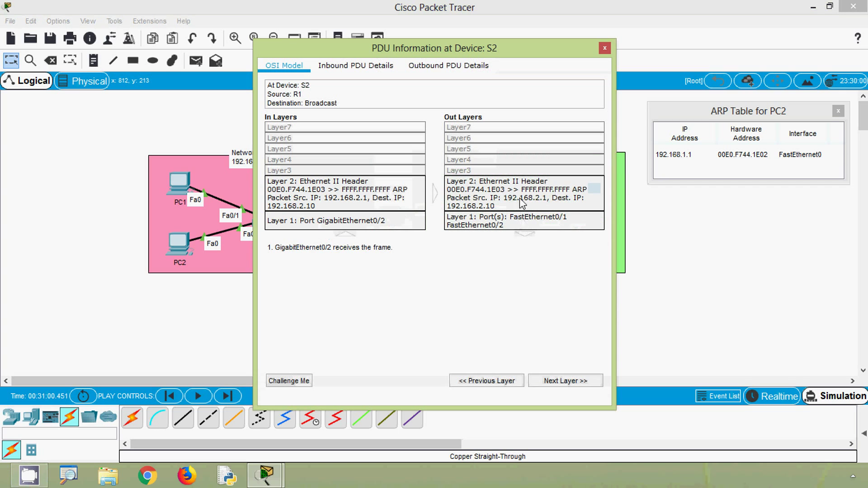
left_click(604, 48)
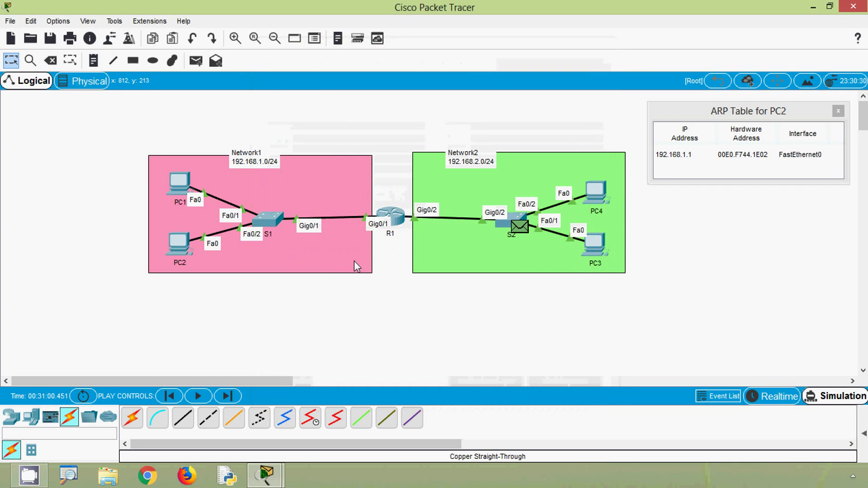
Step: Advance the simulation to deliver the ARP request to PC3 and PC4 and return PC3's reply through S2
left_click(228, 402)
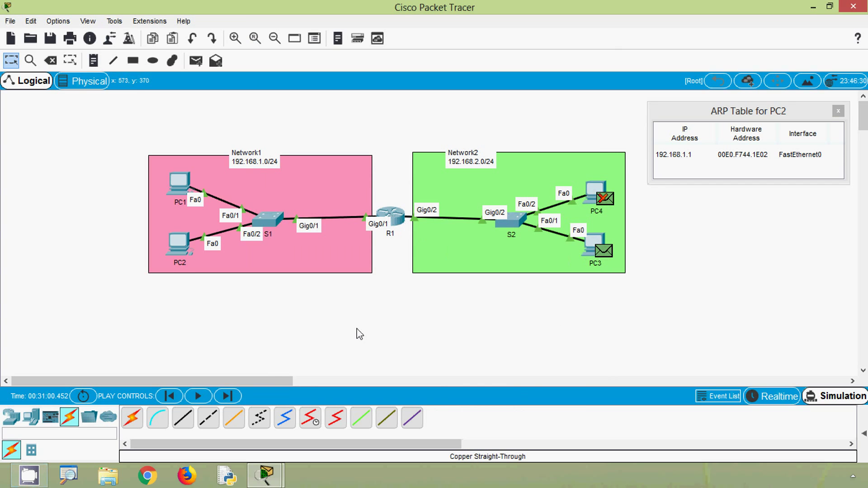
left_click(228, 396)
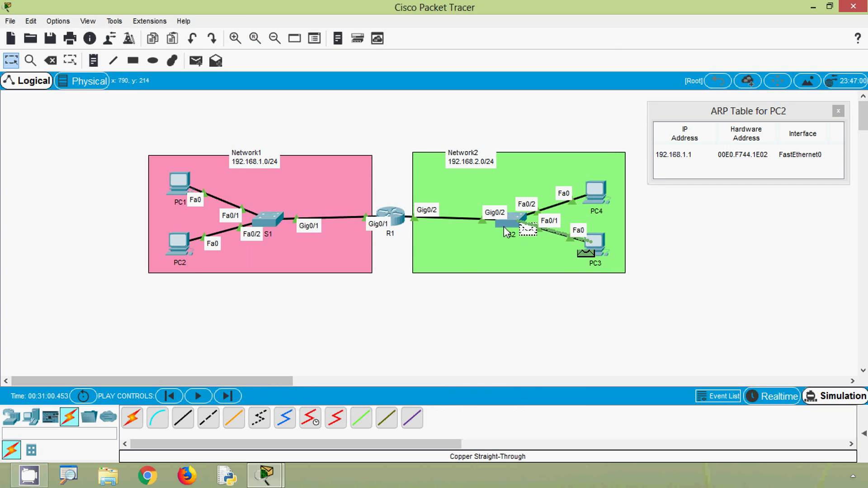
left_click(227, 395)
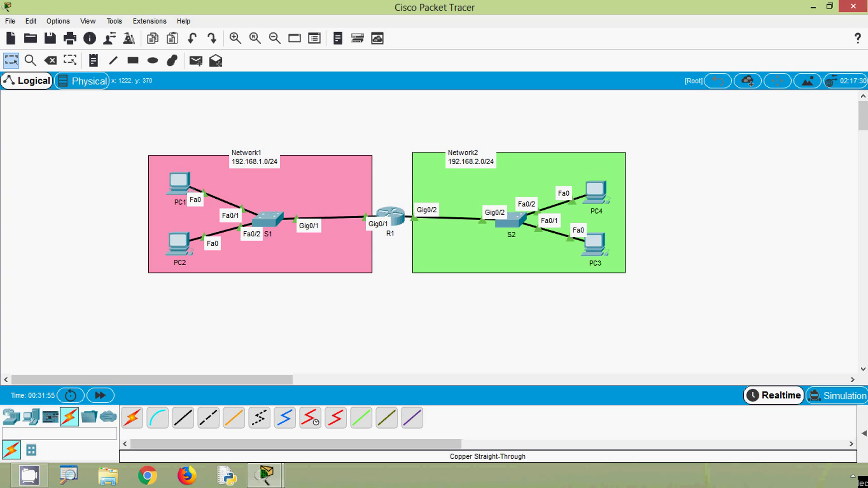
Step: Switch to Simulation mode, repeat the ping to 192.168.2.10 from PC2's command prompt, and minimize PC2's window
key("shift+s")
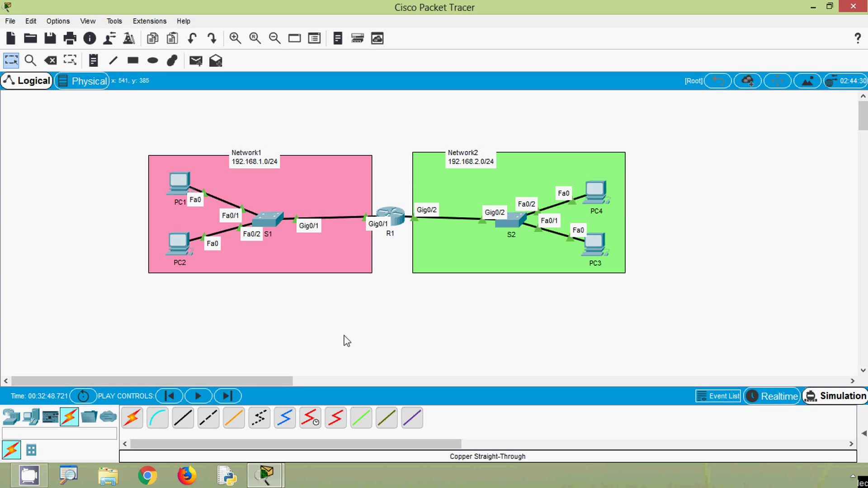
left_click(179, 244)
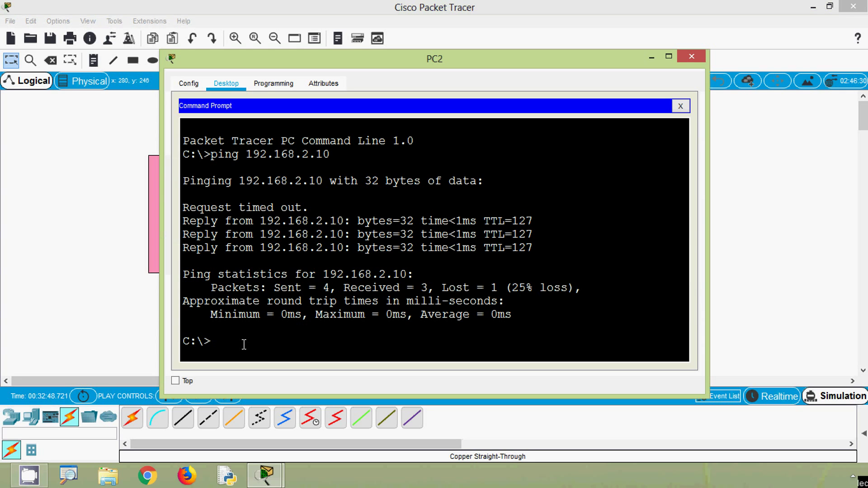
key("Up")
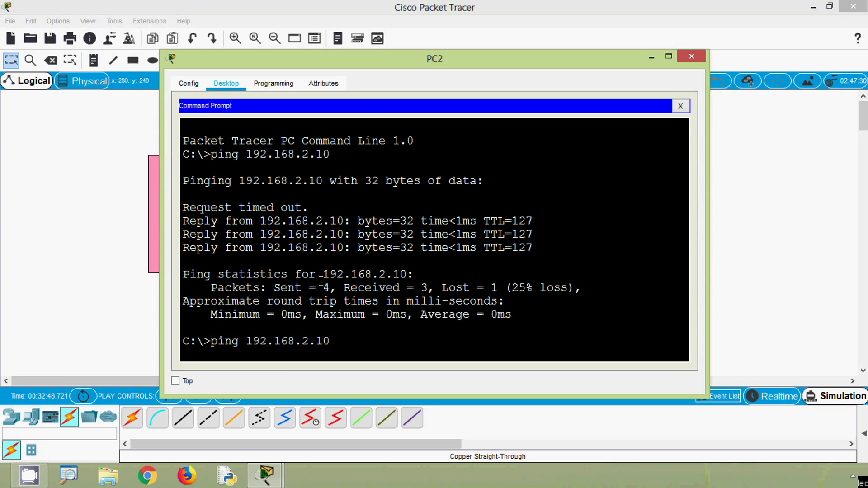
left_click_drag(432, 60, 512, 213)
left_click_drag(476, 182, 436, 78)
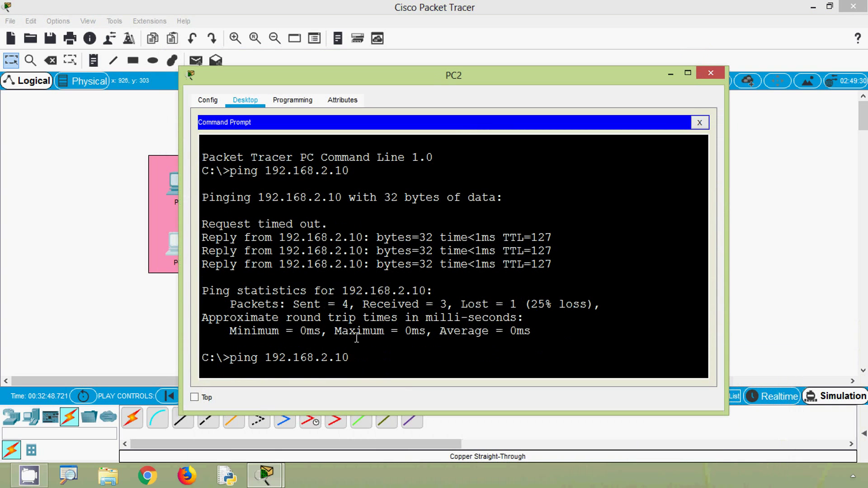
key("Return")
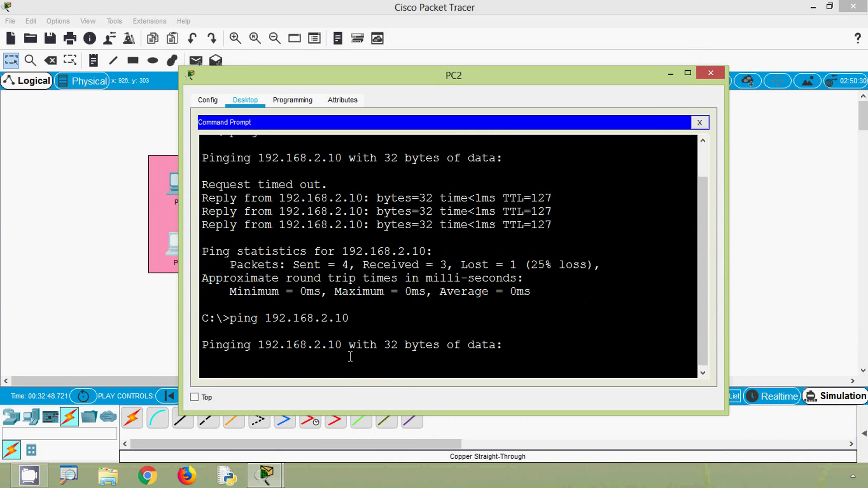
left_click(671, 74)
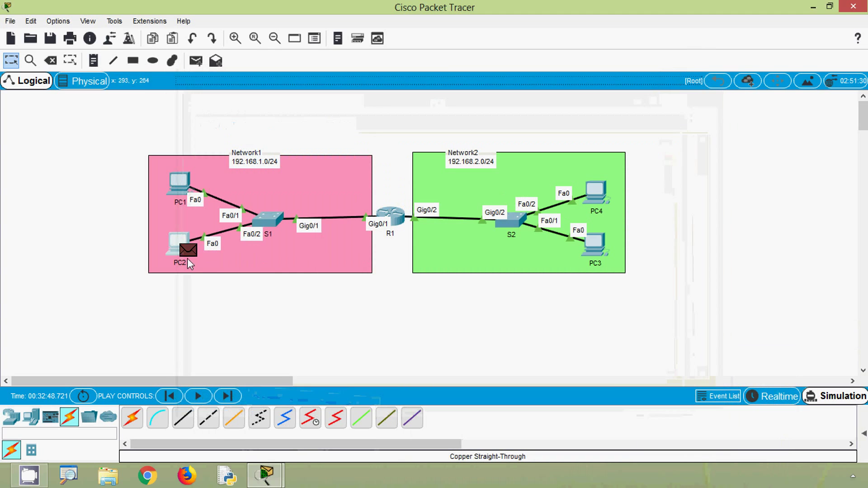
Step: Inspect PC2's ARP table for the gateway entry and close it
mouse_move(192, 251)
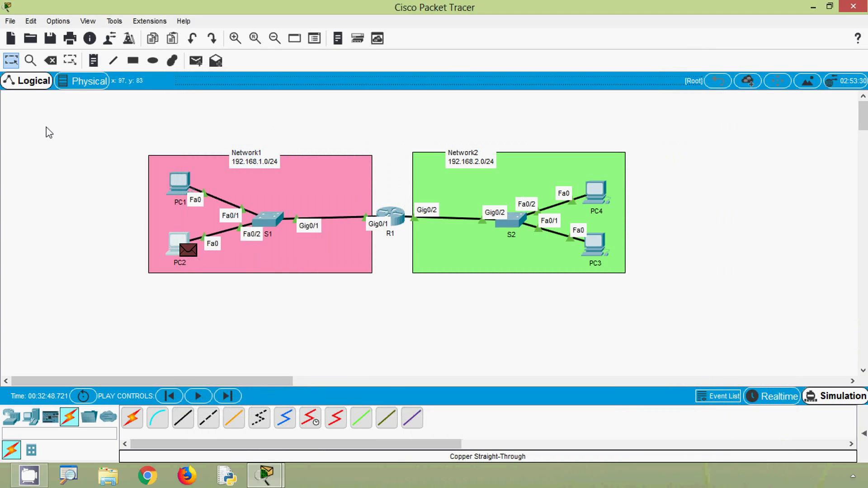
left_click(30, 65)
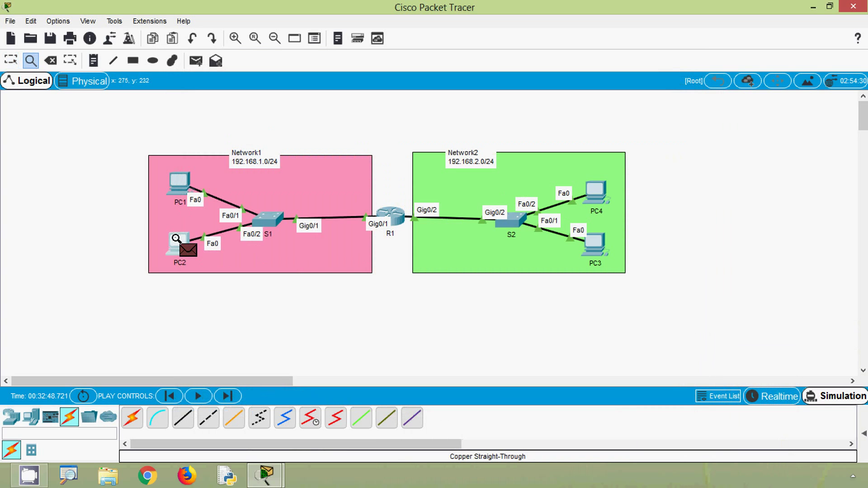
left_click(191, 247)
left_click(192, 250)
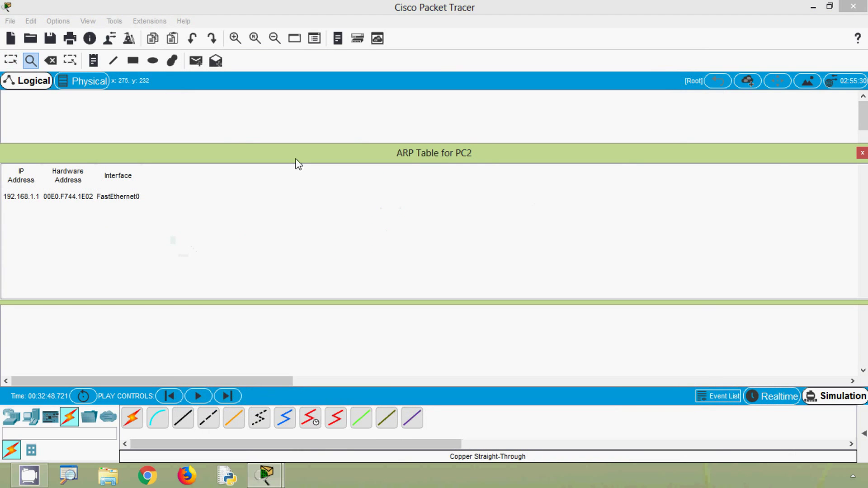
left_click(861, 153)
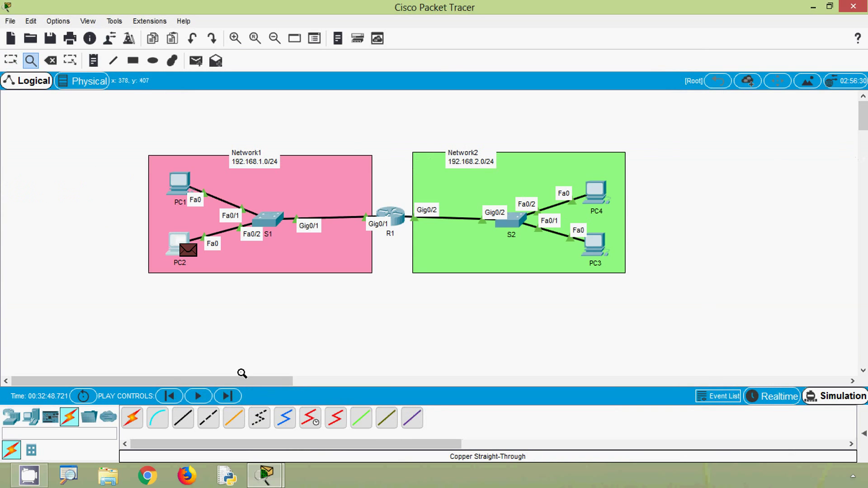
Step: Advance the simulation event by event to carry PC2's ICMP echo request through S1, R1 and S2 to PC3
left_click(231, 396)
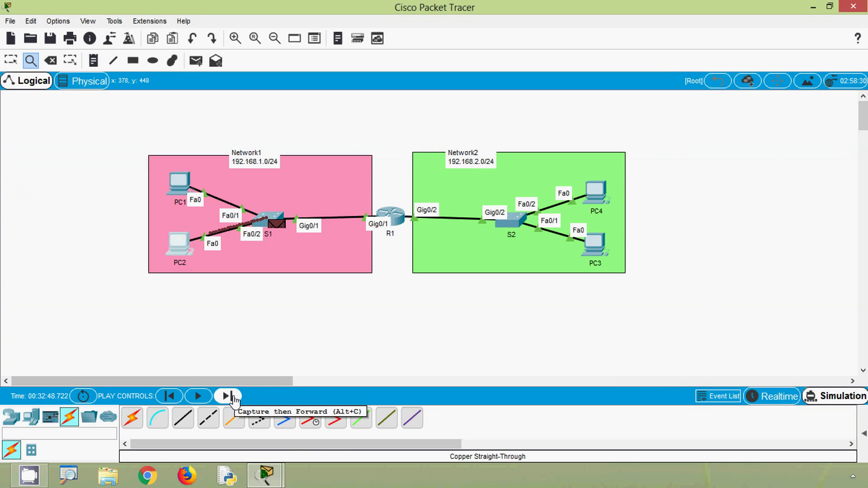
left_click(232, 397)
left_click(232, 397)
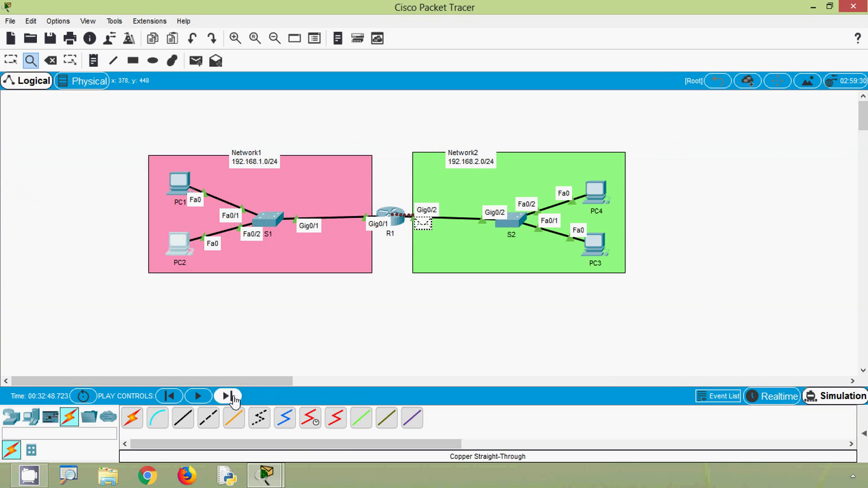
left_click(231, 397)
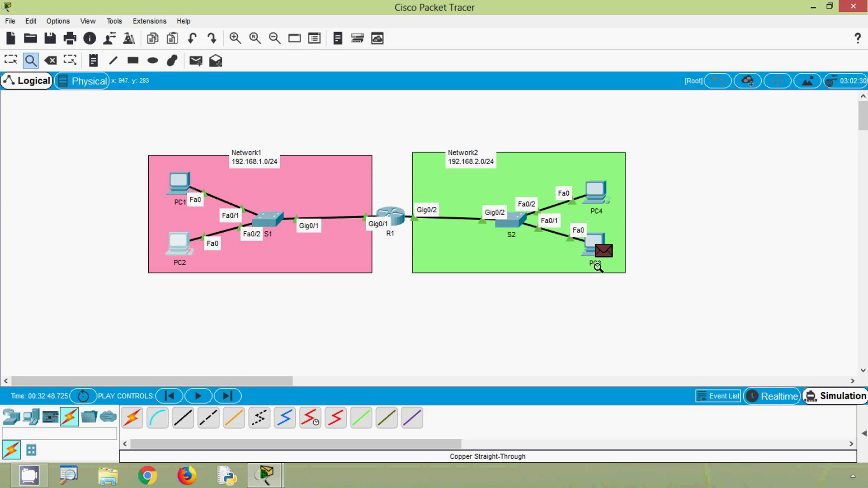
Step: Advance the simulation event by event to return the ICMP echo reply from PC3 to PC2
left_click(228, 397)
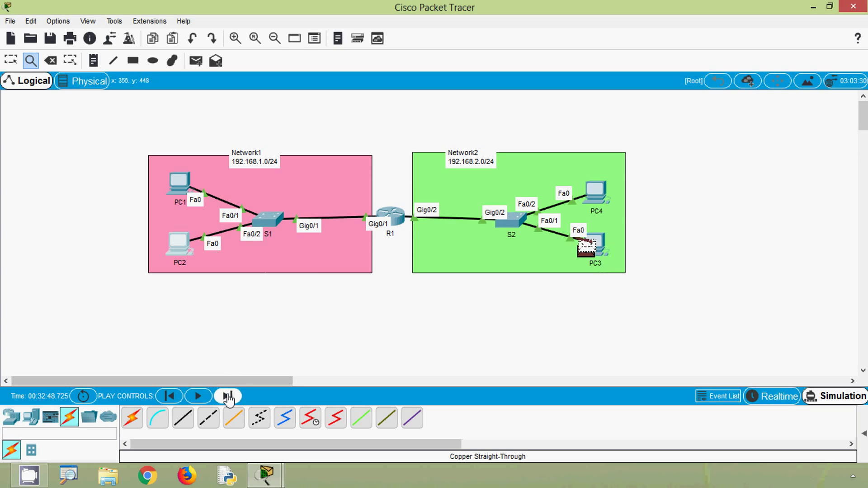
left_click(228, 397)
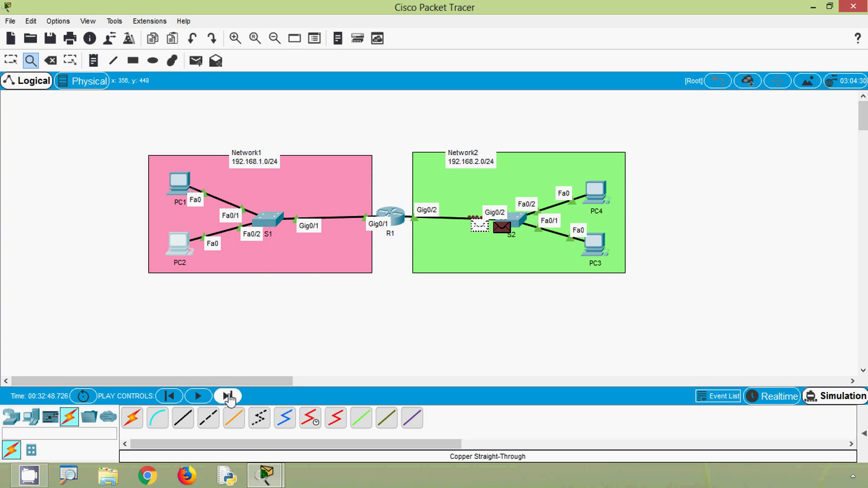
left_click(228, 397)
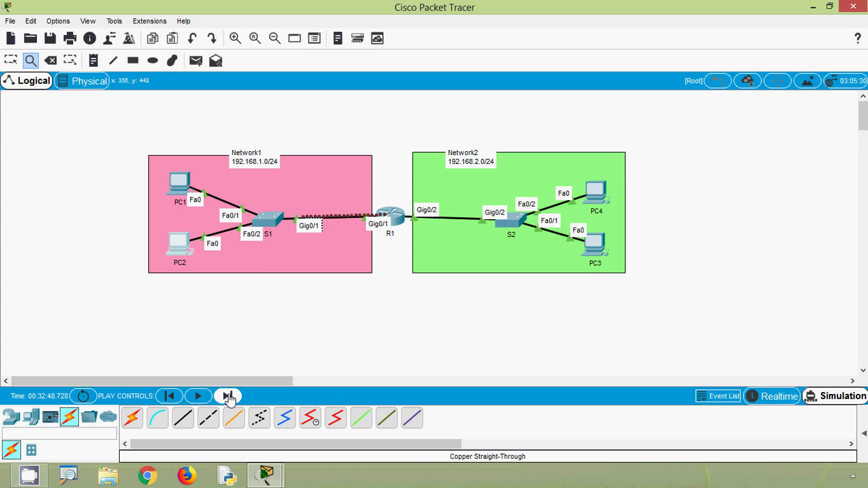
left_click(228, 396)
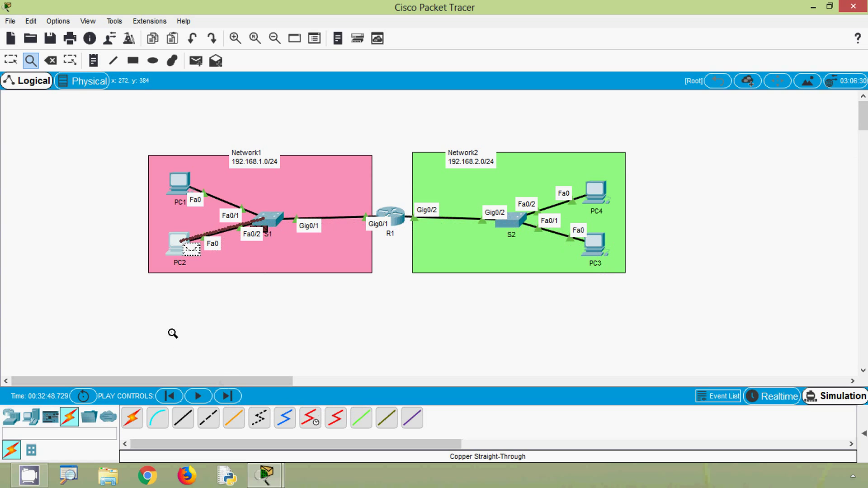
Step: Return to the Select tool, highlight the latest ping reply in PC2's command prompt, and close PC2's window
left_click(11, 60)
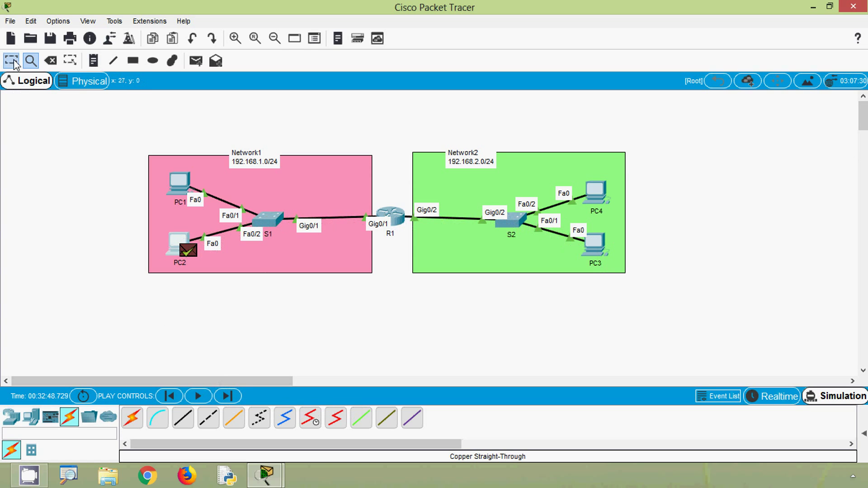
left_click(186, 233)
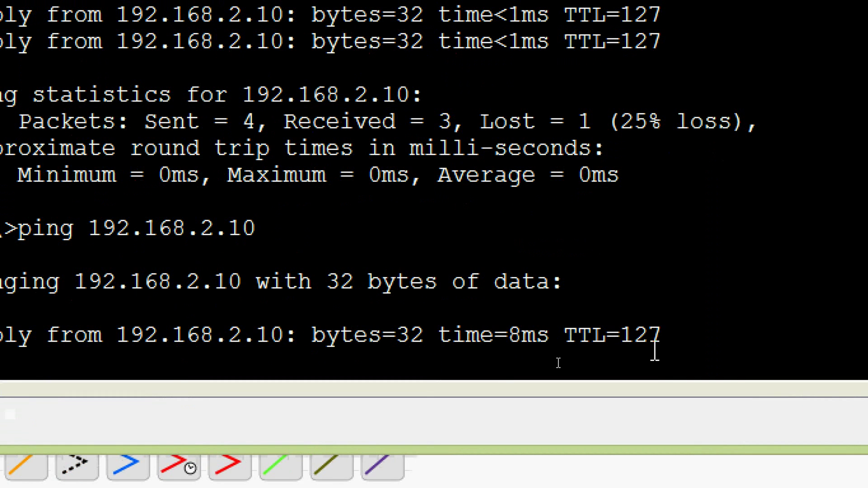
left_click_drag(559, 357, 272, 357)
left_click_drag(110, 334, 0, 335)
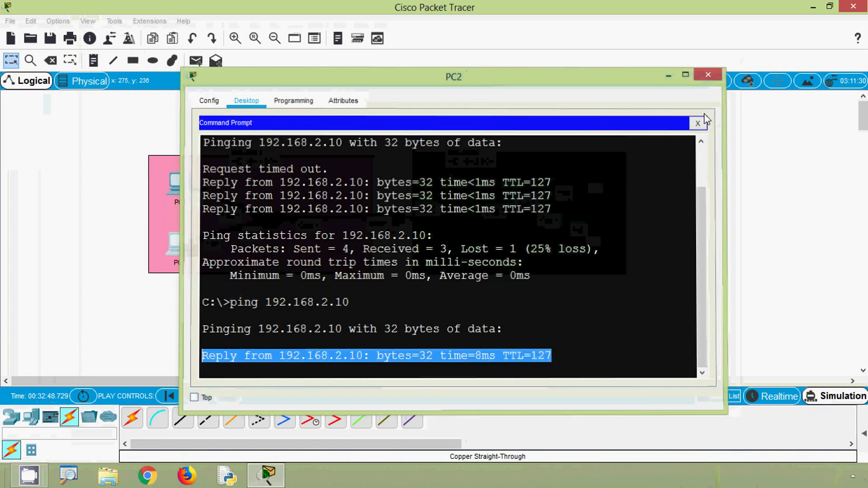
left_click(710, 73)
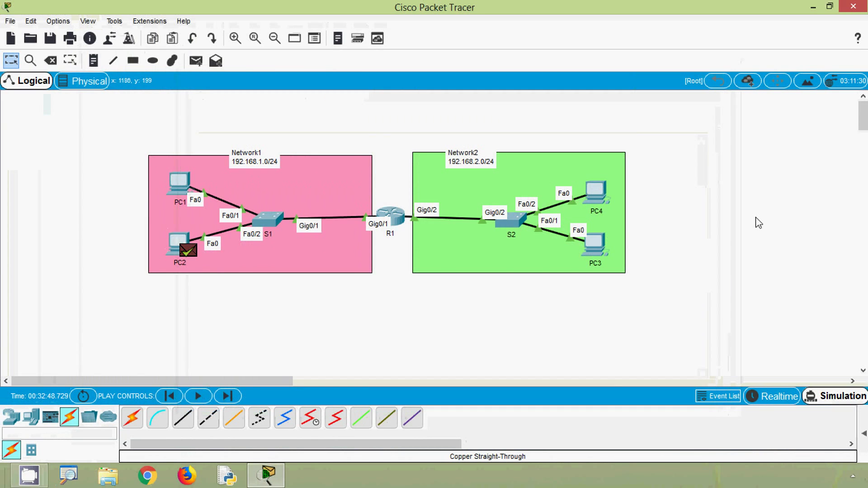